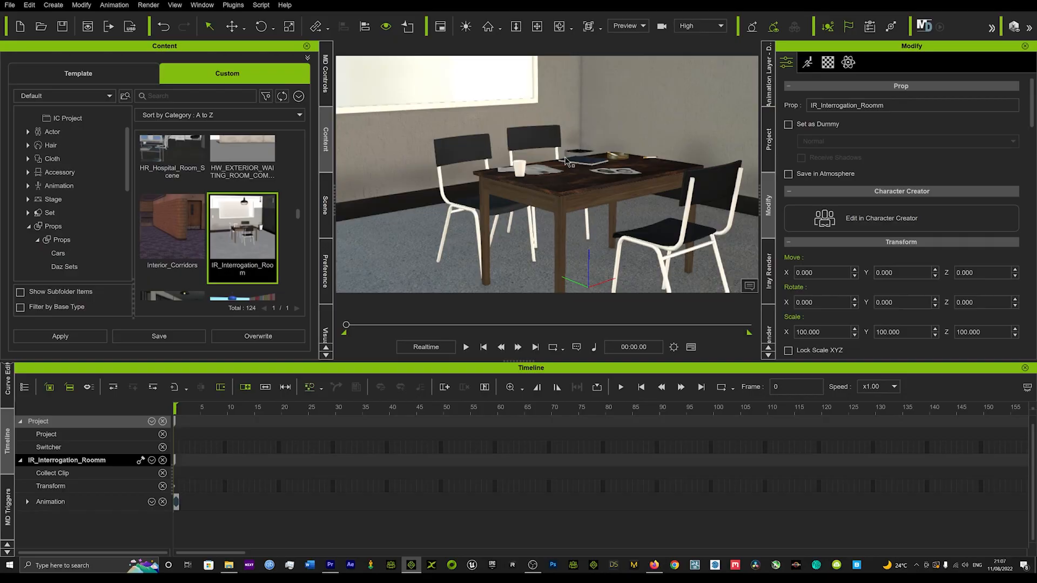
# Set the preview camera to the 20 mm focal length so more of the interrogation room is in view
pyautogui.scroll(-1, 607, 156)
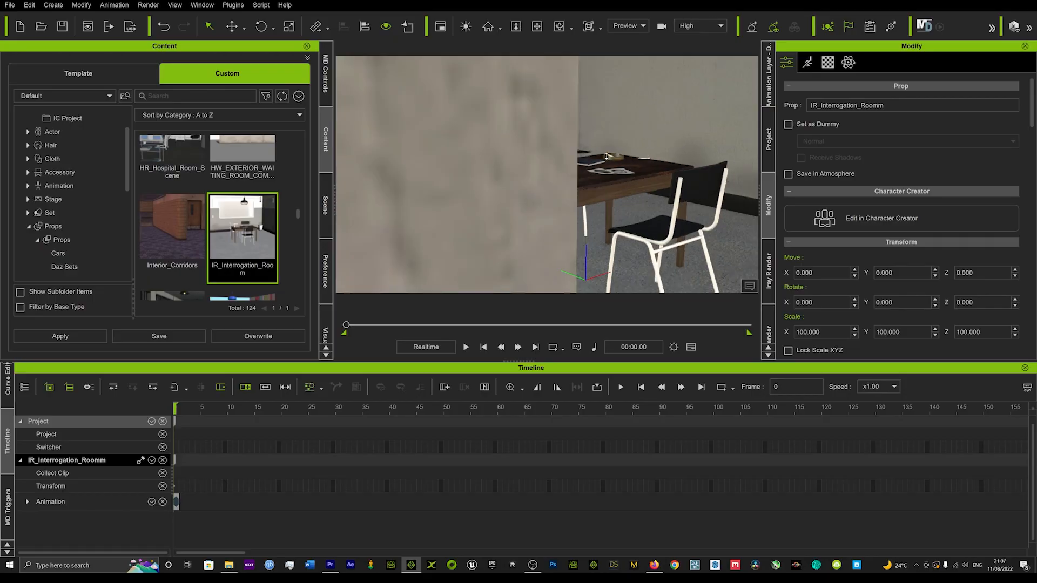
pyautogui.scroll(-1, 606, 156)
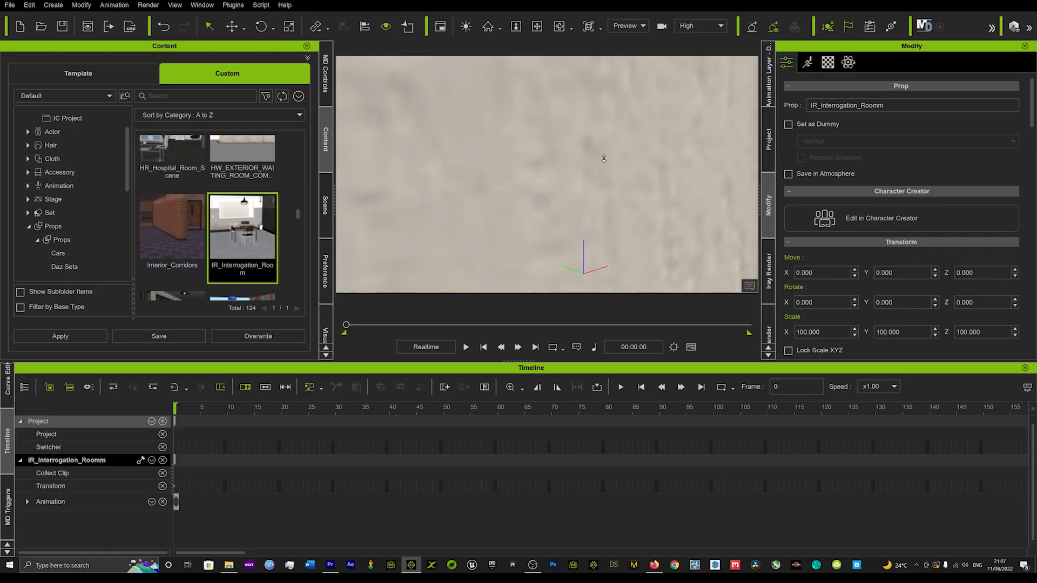
pyautogui.scroll(2, 601, 163)
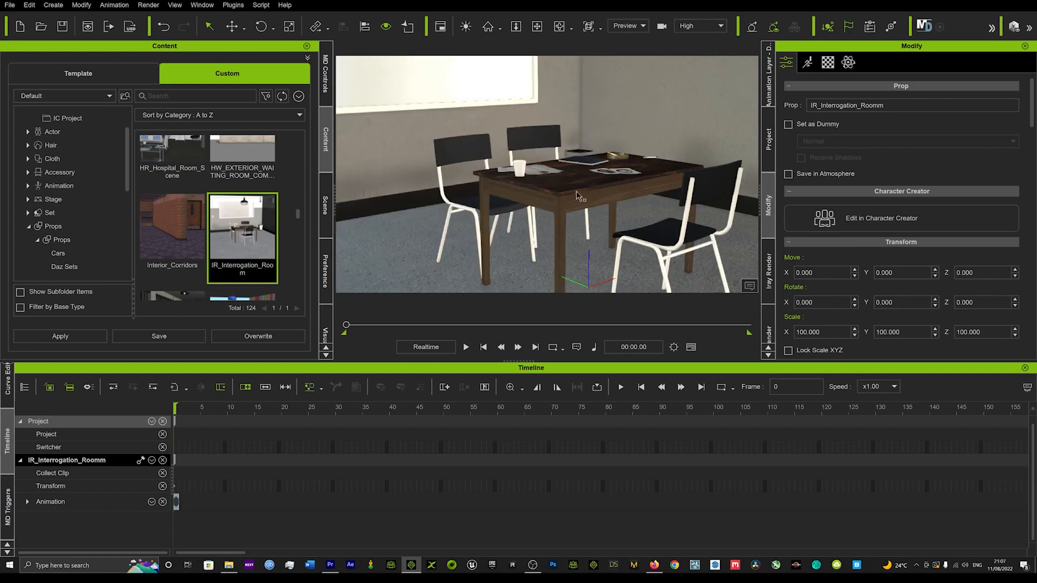
pyautogui.click(661, 28)
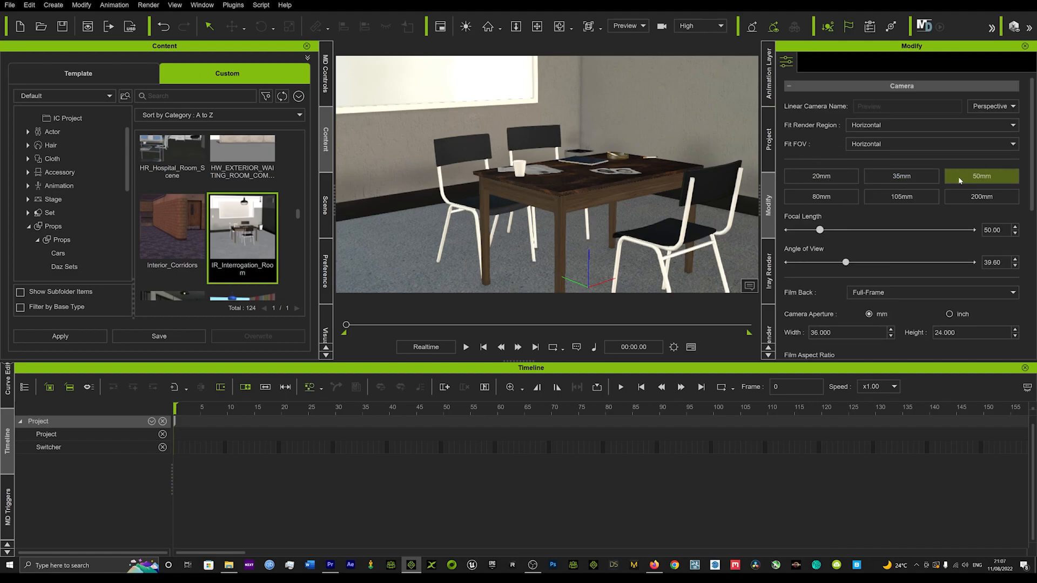
pyautogui.click(819, 178)
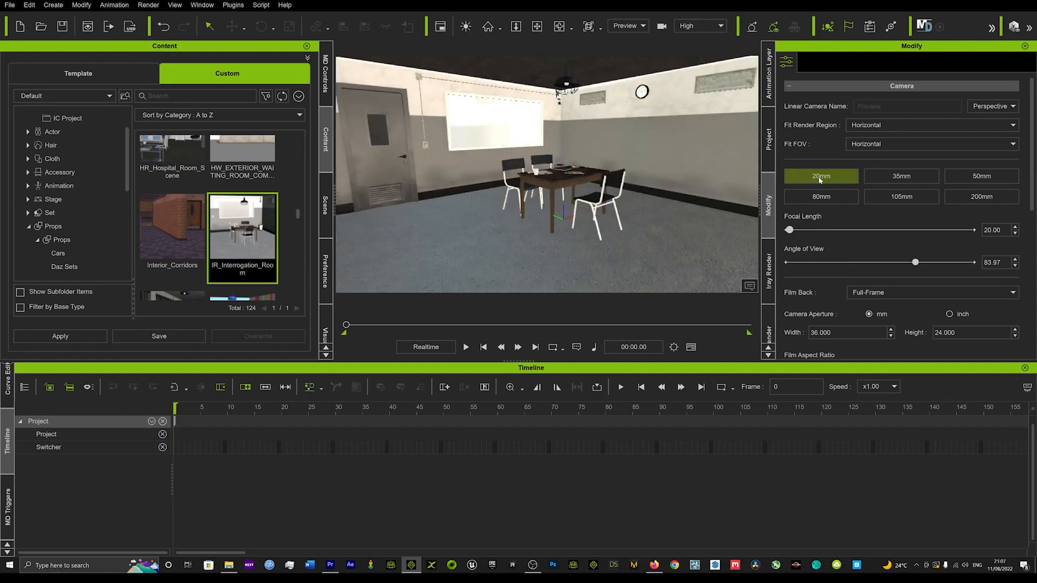
pyautogui.click(902, 176)
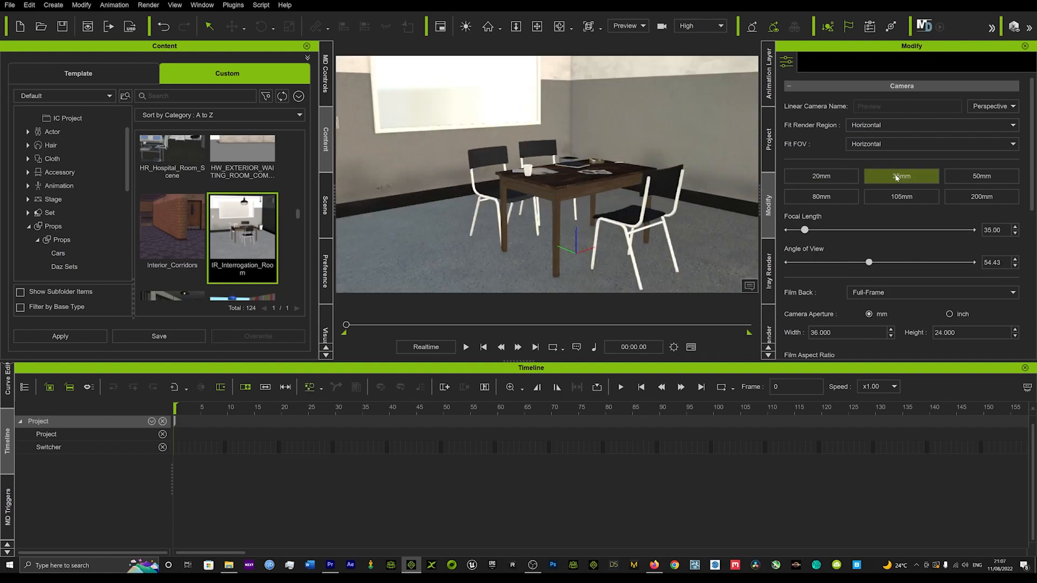
pyautogui.click(836, 180)
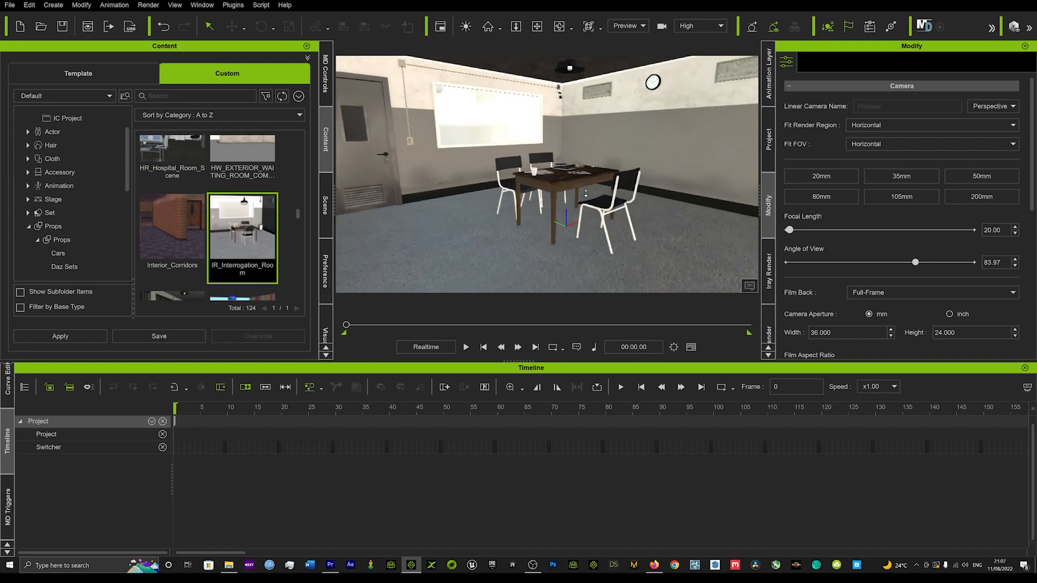
# Move Chair_2 away from the table along the Y axis to about -11.4
pyautogui.click(574, 184)
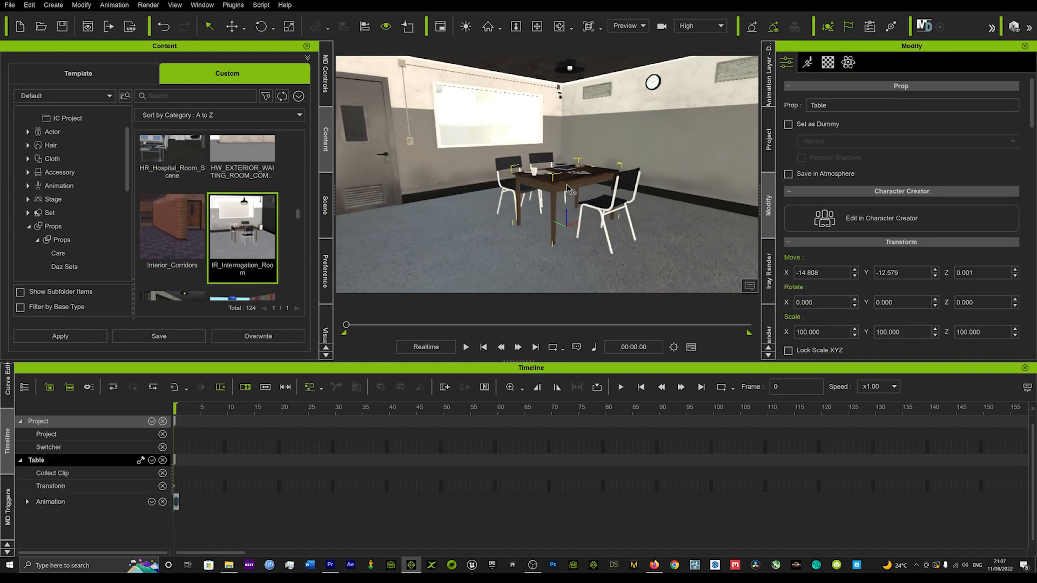
pyautogui.keyDown('alt'); pyautogui.moveTo(546, 192); pyautogui.dragTo(571, 213); pyautogui.keyUp('alt')
pyautogui.click(493, 214)
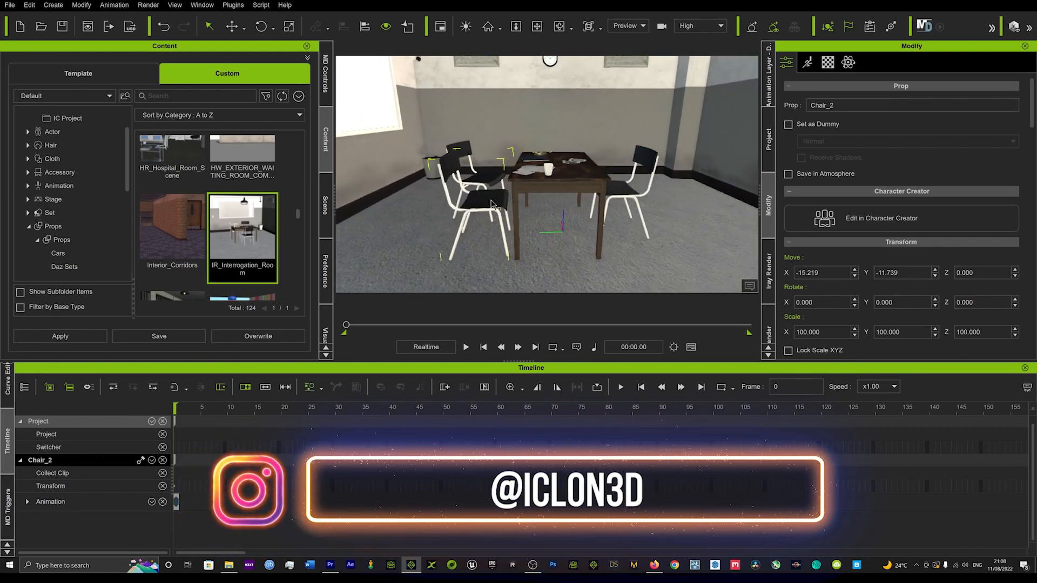
pyautogui.press('w')
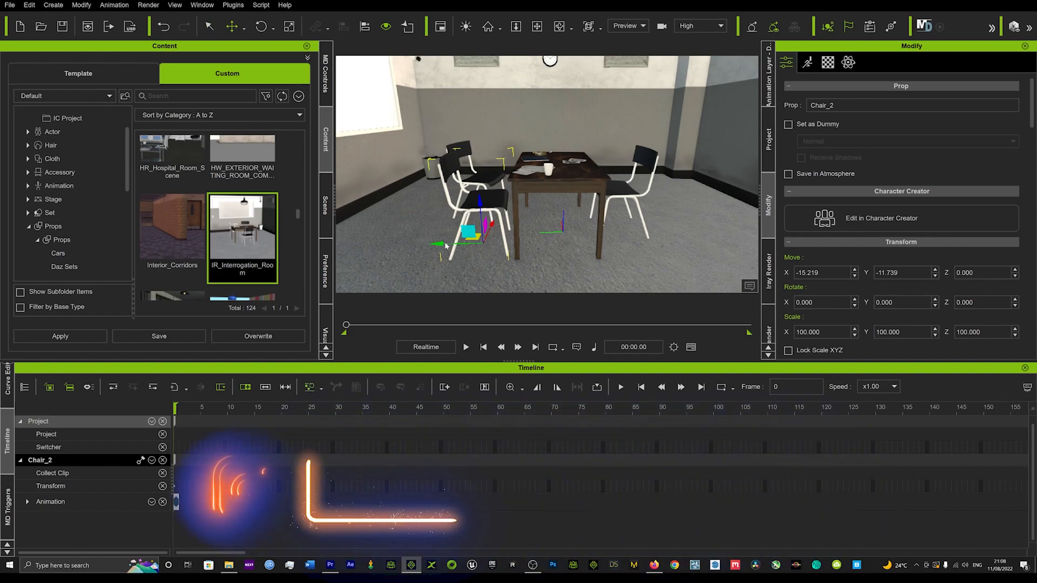
pyautogui.moveTo(442, 243); pyautogui.dragTo(405, 243)
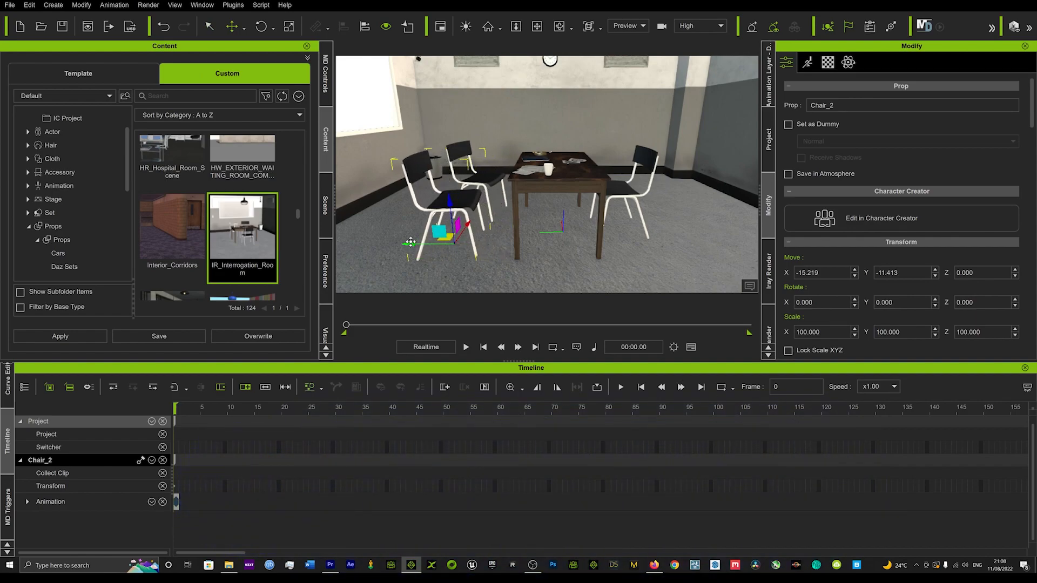
# Move Chair_1 on the opposite side away from the table along the Y axis to about -13.75
pyautogui.click(617, 194)
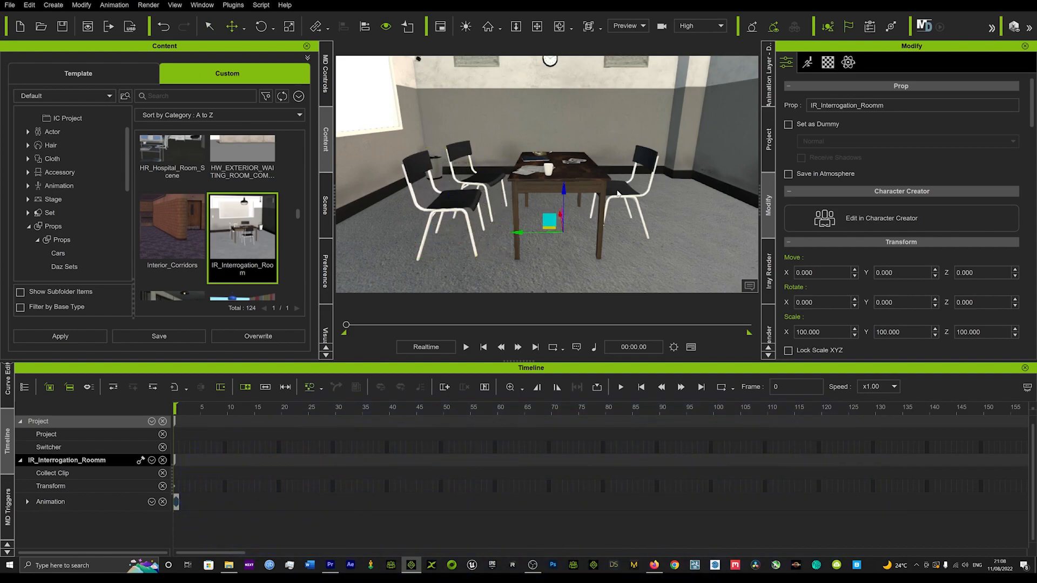
pyautogui.click(617, 194)
pyautogui.moveTo(577, 228); pyautogui.dragTo(605, 228)
# Open the ActorCore Crowd characters among the template Actor content
pyautogui.click(81, 74)
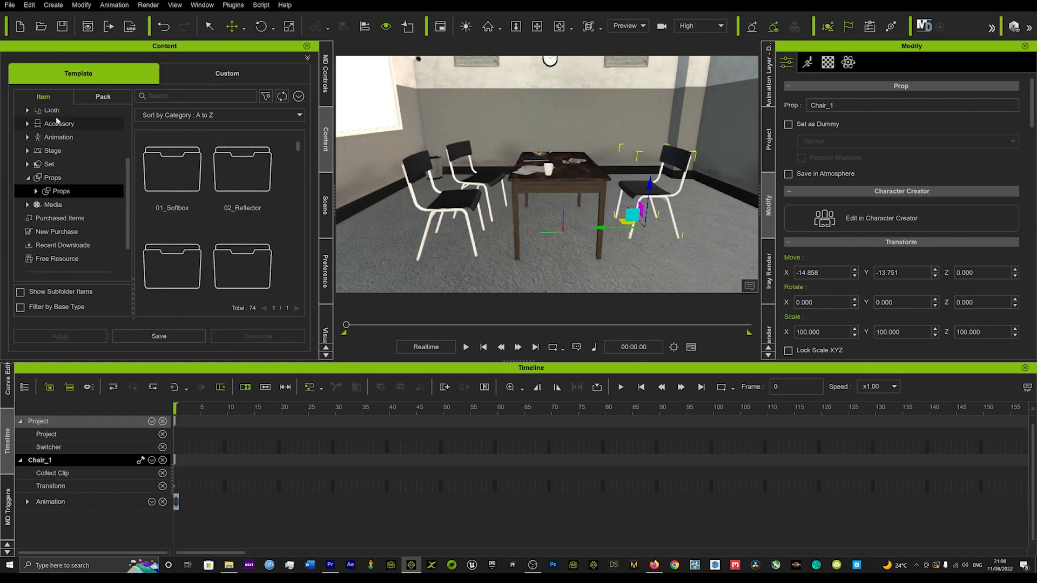
pyautogui.scroll(2, 60, 132)
pyautogui.click(52, 156)
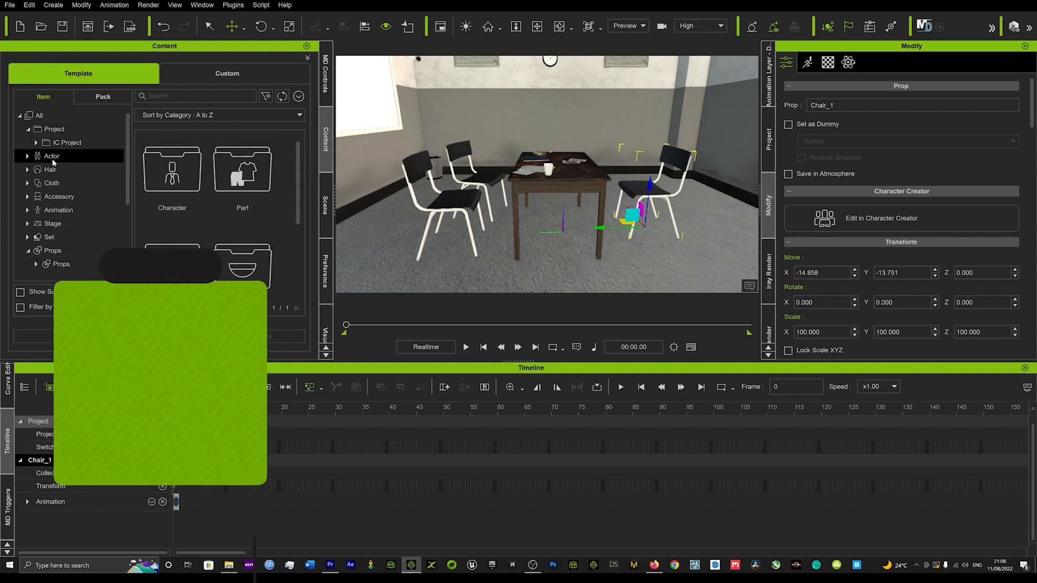
pyautogui.doubleClick(180, 171)
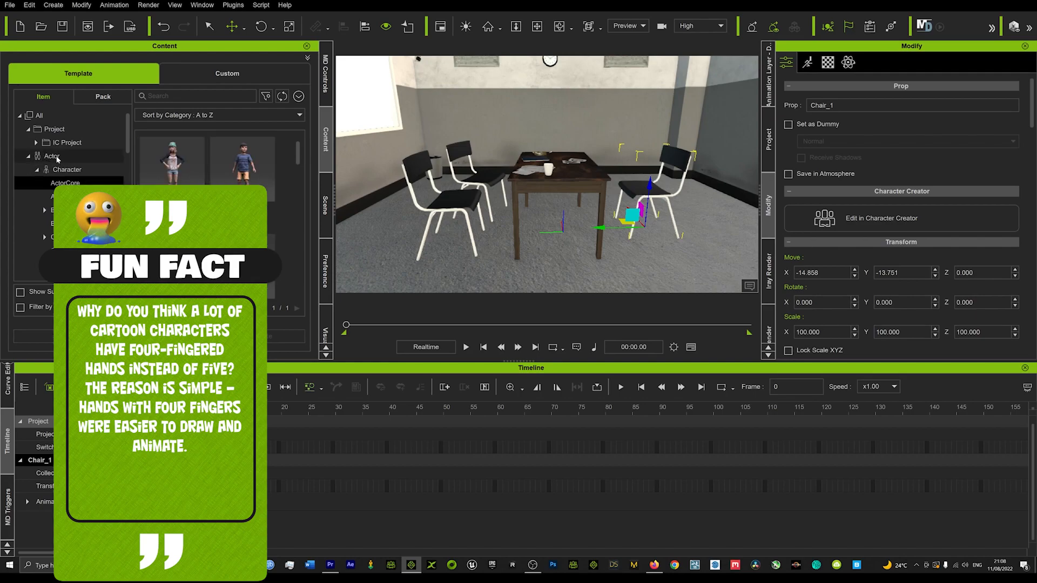
pyautogui.click(54, 156)
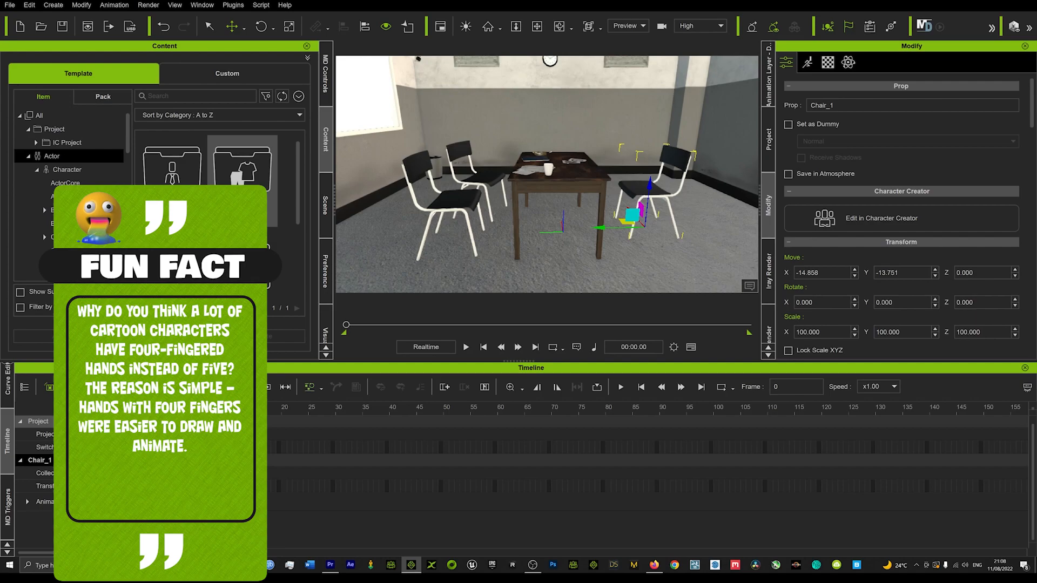
pyautogui.scroll(-2, 216, 162)
pyautogui.scroll(-1, 222, 203)
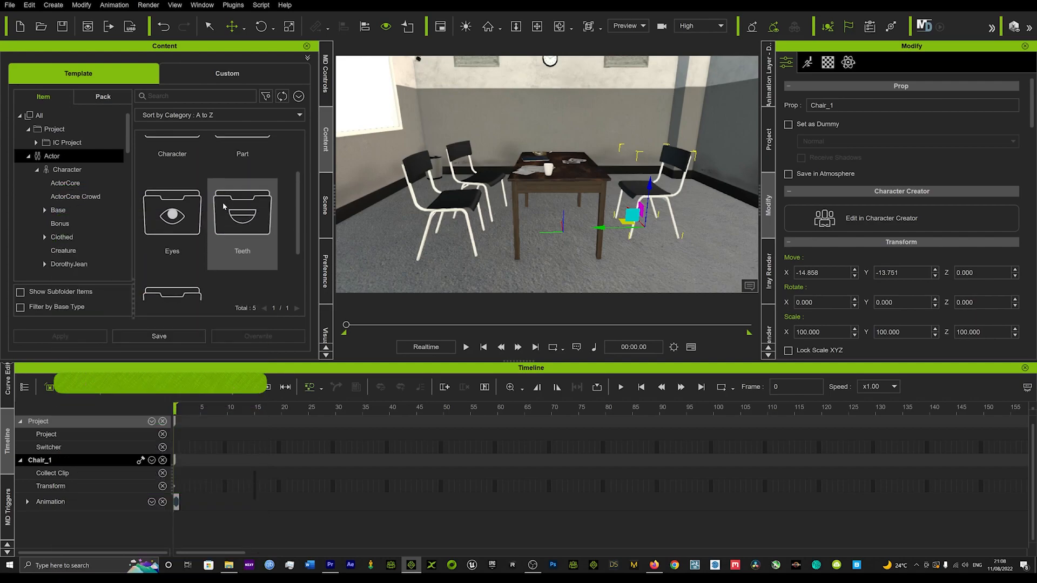
pyautogui.scroll(2, 223, 203)
pyautogui.click(77, 196)
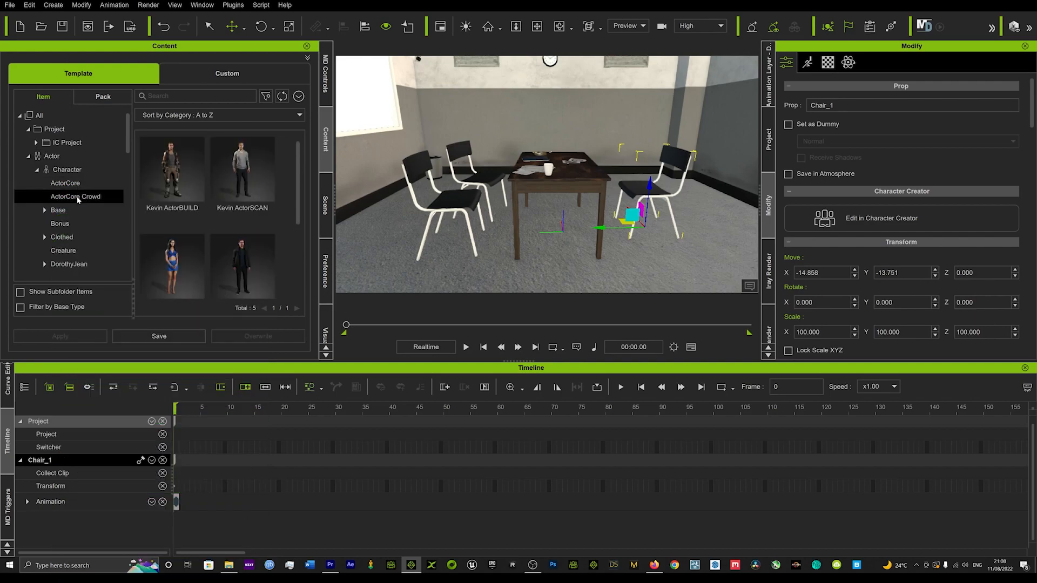
# Load the Party_M_0001 character into the scene
pyautogui.scroll(-1, 218, 185)
pyautogui.scroll(-1, 217, 187)
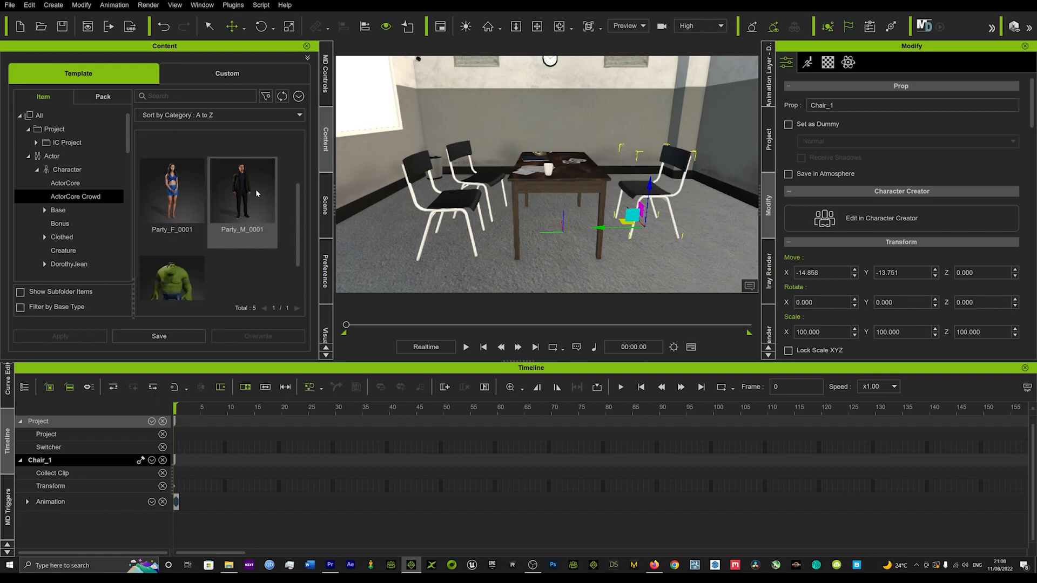
pyautogui.doubleClick(237, 190)
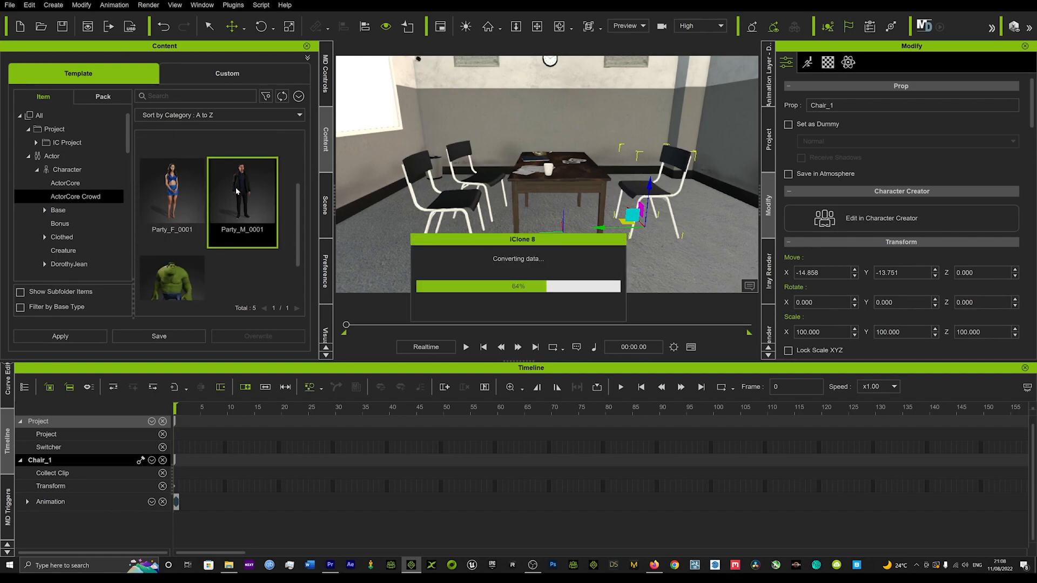
# Add the Party_F_0001 character to the interrogation room
pyautogui.scroll(2, 212, 194)
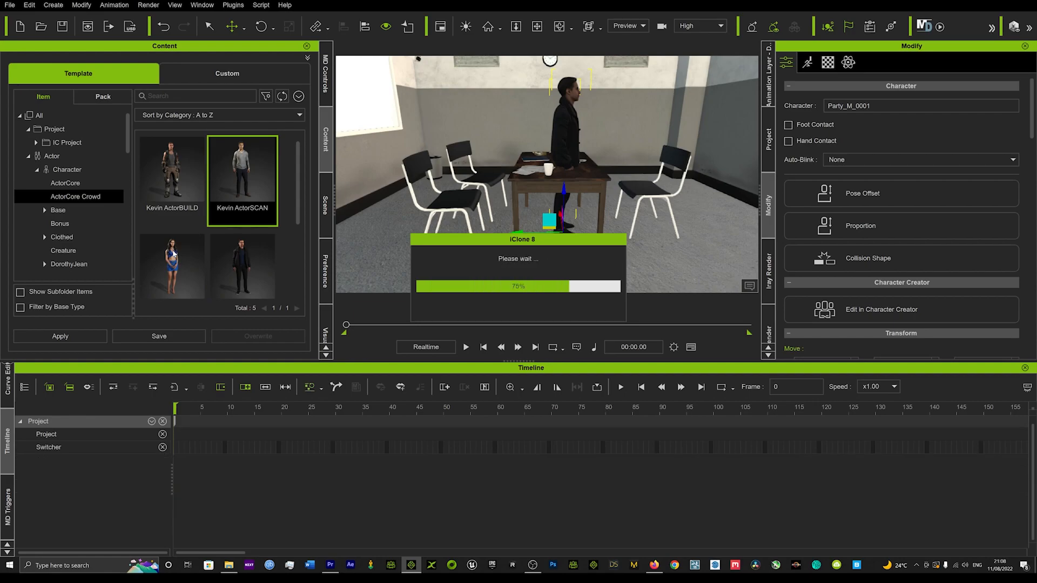
pyautogui.scroll(-1, 173, 251)
pyautogui.doubleClick(174, 251)
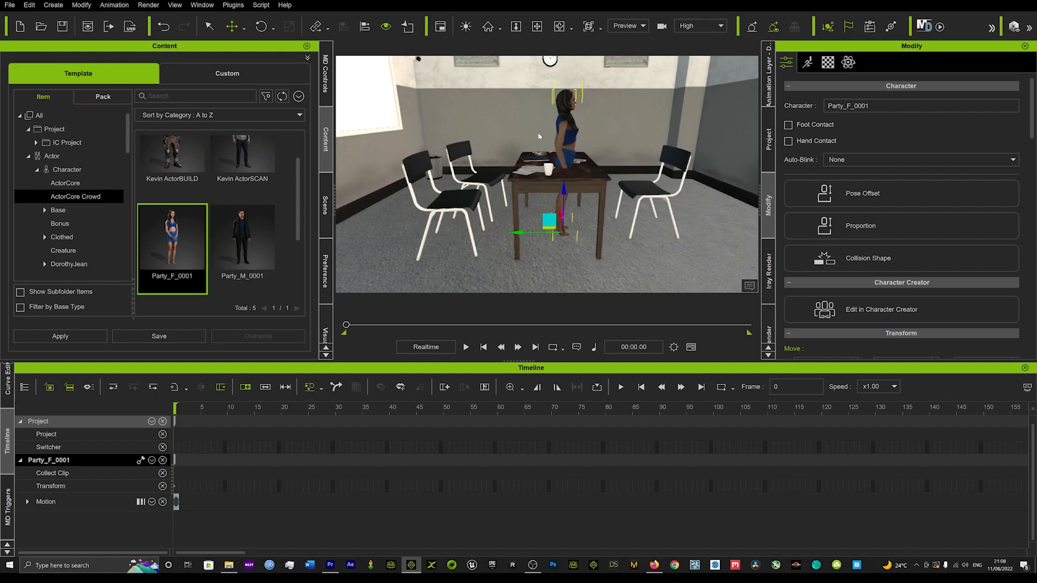
# Add Party_M_0001 as a separate character and move him beside the table near Chair_1
pyautogui.click(601, 144)
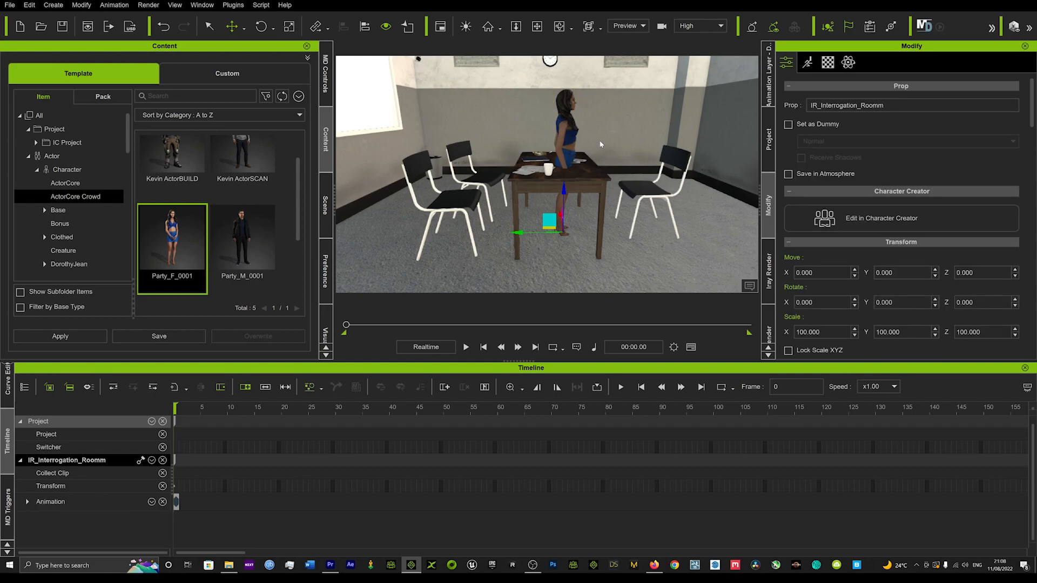
pyautogui.doubleClick(260, 229)
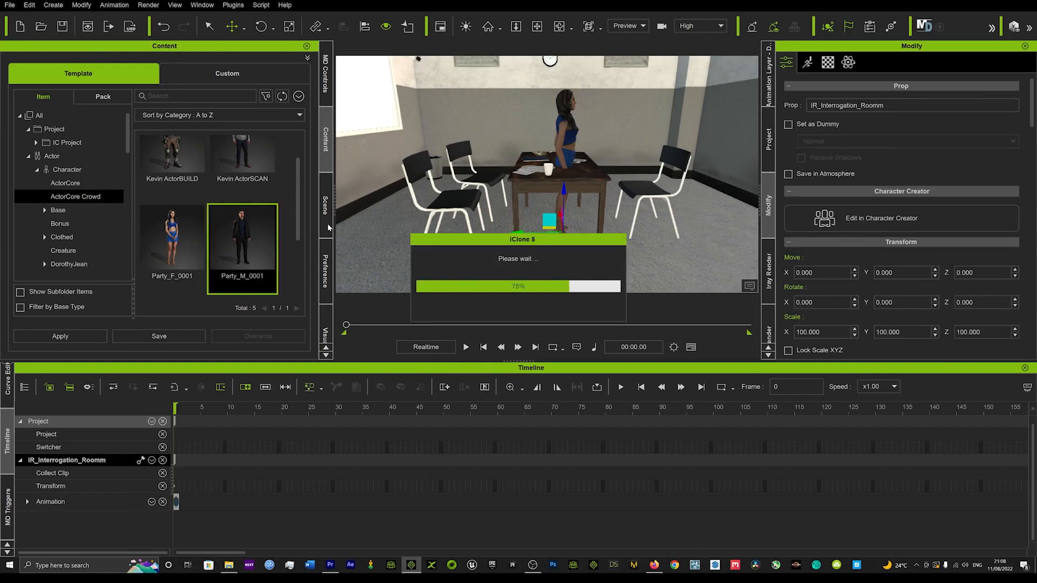
pyautogui.moveTo(509, 238); pyautogui.dragTo(561, 234)
# Add the Kevin ActorSCAN character and move him to the side of the table near Chair_2
pyautogui.click(521, 182)
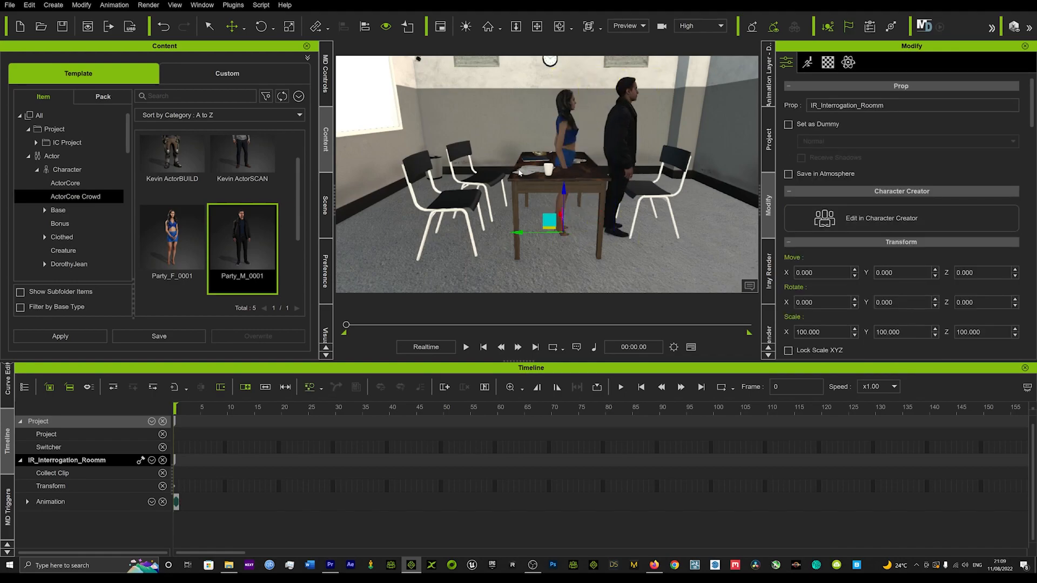
pyautogui.scroll(1, 242, 152)
pyautogui.doubleClick(243, 153)
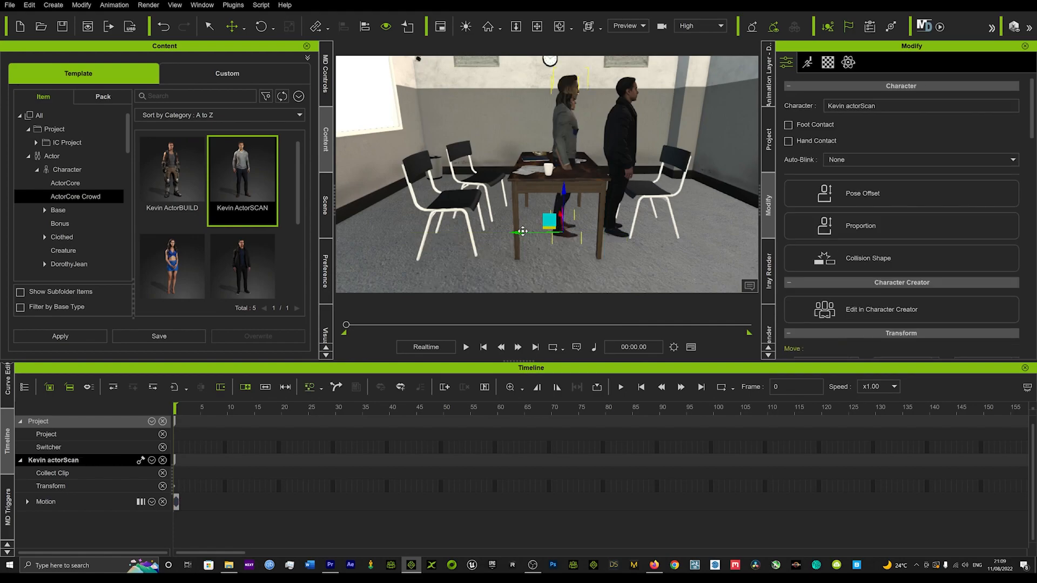
pyautogui.moveTo(519, 234); pyautogui.dragTo(459, 238)
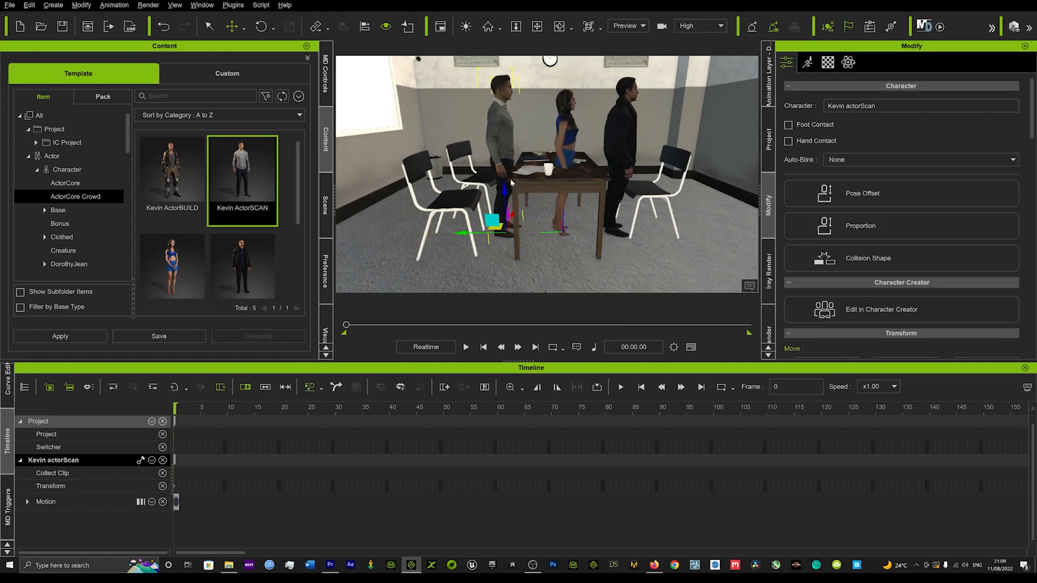
# Pose Kevin ActorSCAN sitting in Edit Motion Layer by lowering his hips and shifting them back toward Chair_2
pyautogui.moveTo(489, 191); pyautogui.dragTo(498, 211, button='right')
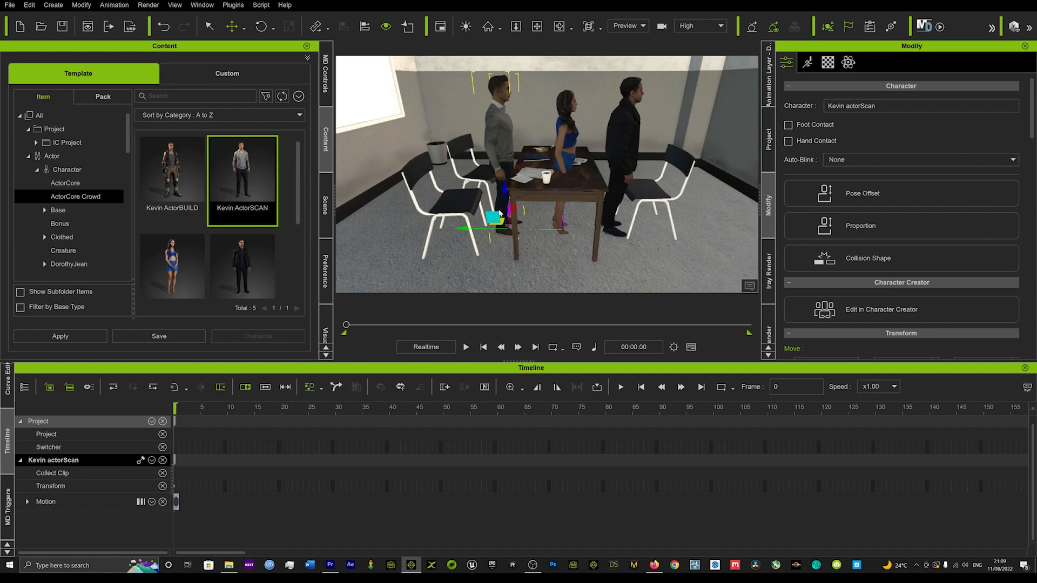
pyautogui.doubleClick(493, 145)
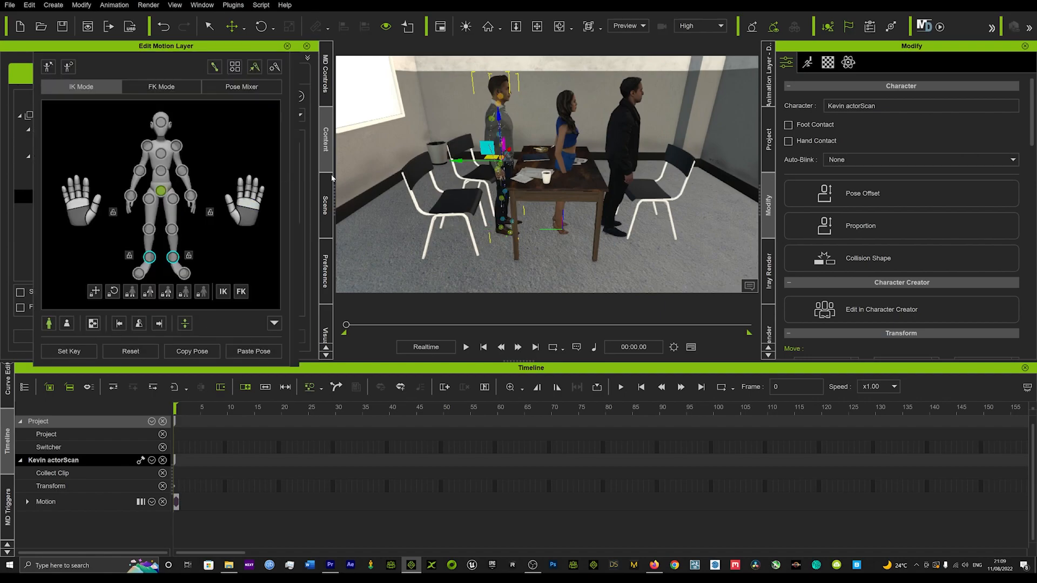
pyautogui.moveTo(499, 120); pyautogui.dragTo(490, 150)
pyautogui.moveTo(458, 188); pyautogui.dragTo(418, 185)
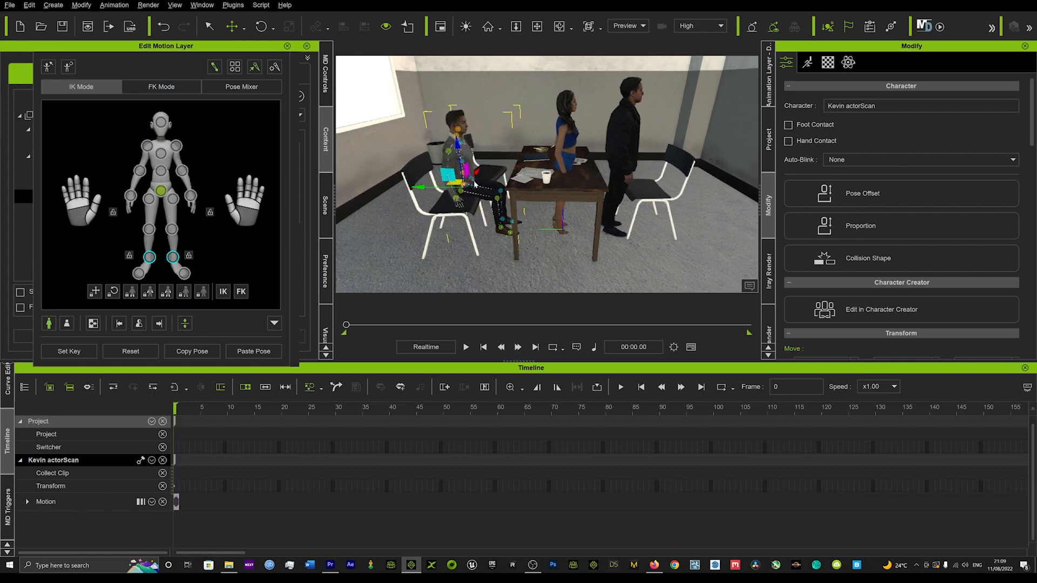
# Copy Kevin ActorSCAN's seated pose, leave Edit Motion Layer and move him onto Chair_2
pyautogui.moveTo(561, 179); pyautogui.dragTo(392, 199, button='right')
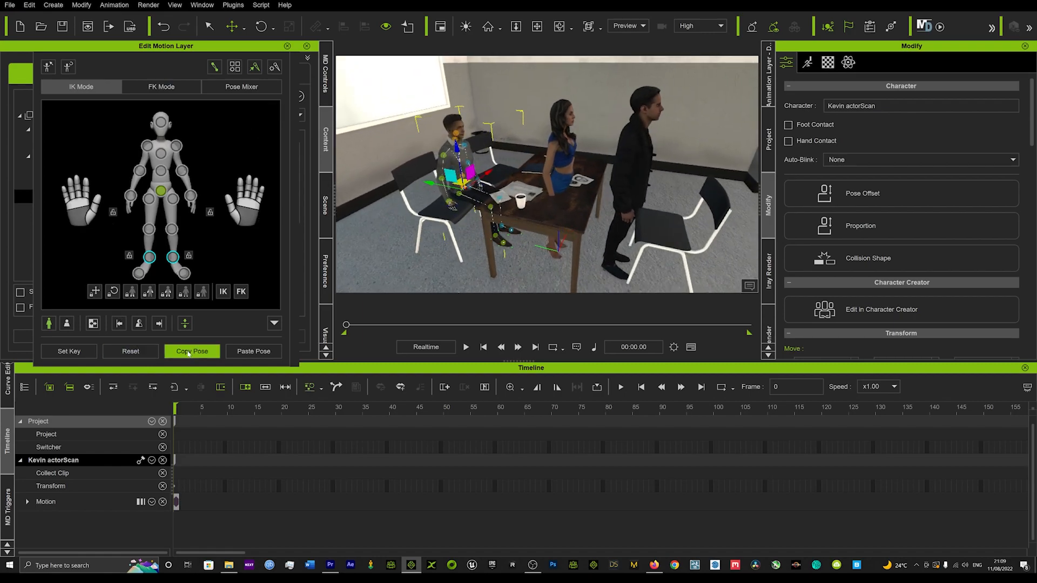
pyautogui.click(287, 47)
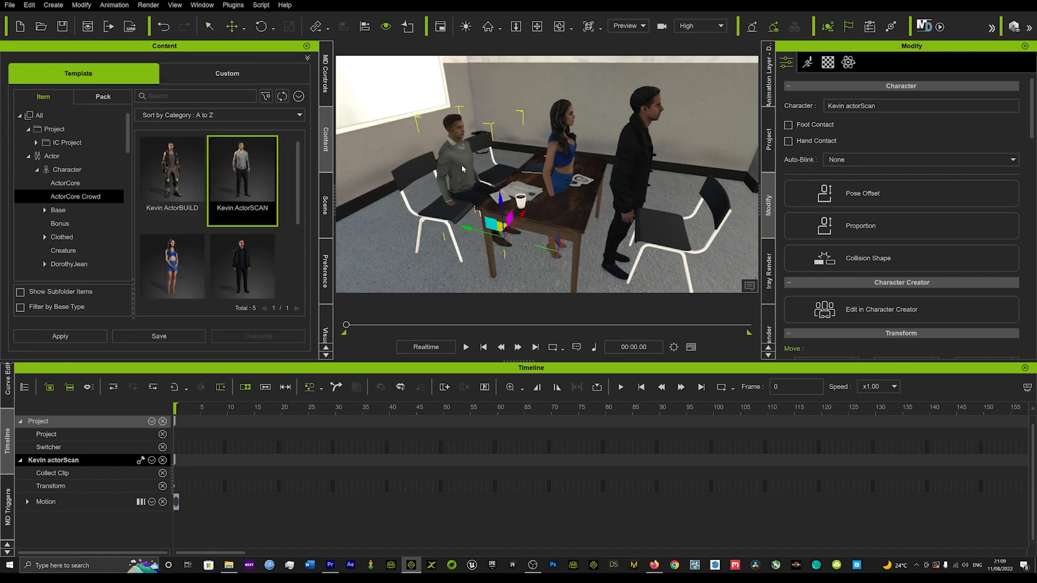
pyautogui.moveTo(522, 214); pyautogui.dragTo(509, 227)
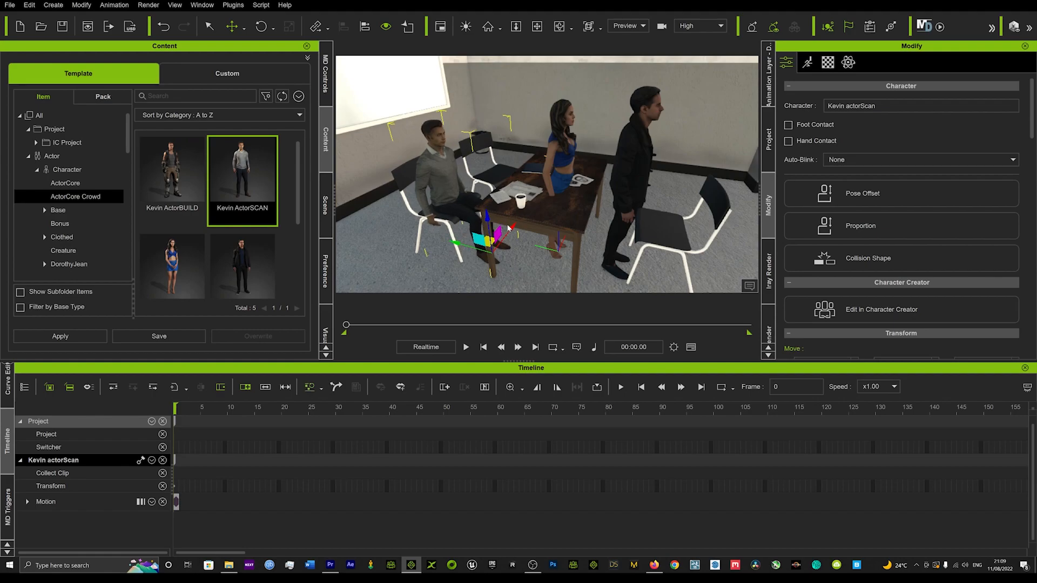
# Paste the copied seated pose onto Party_F_0001 in Edit Motion Layer
pyautogui.click(558, 153)
pyautogui.press('n')
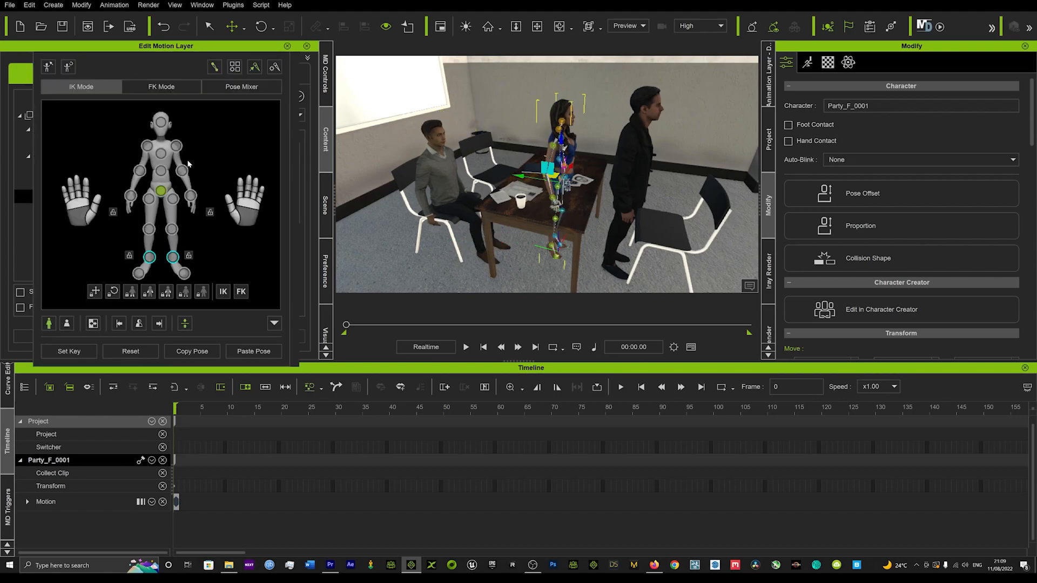
pyautogui.click(253, 351)
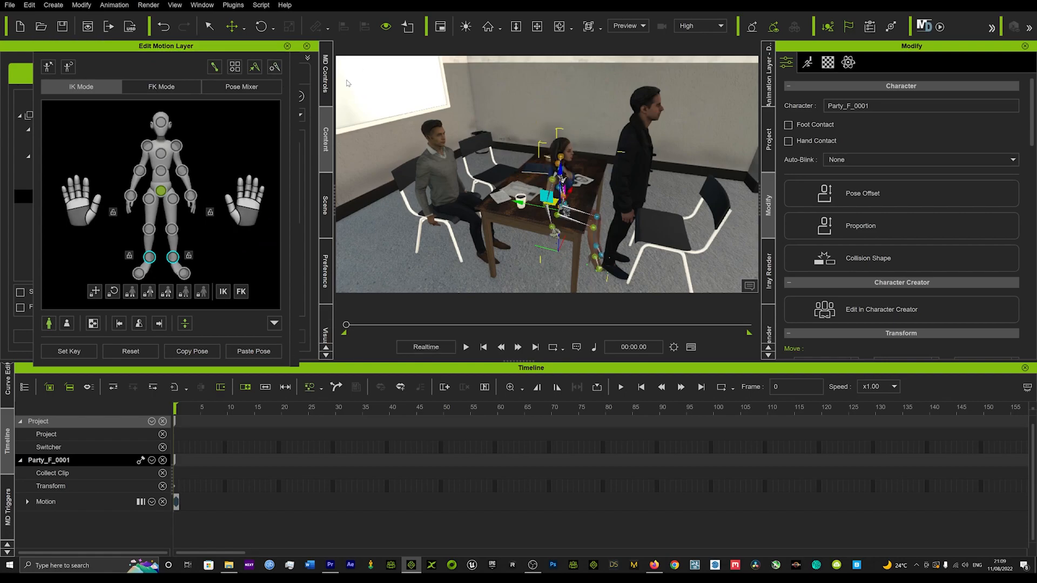
# Select Party_M_0001, paste the copied seated pose onto him in Edit Motion Layer and leave the editor
pyautogui.click(287, 46)
pyautogui.click(635, 136)
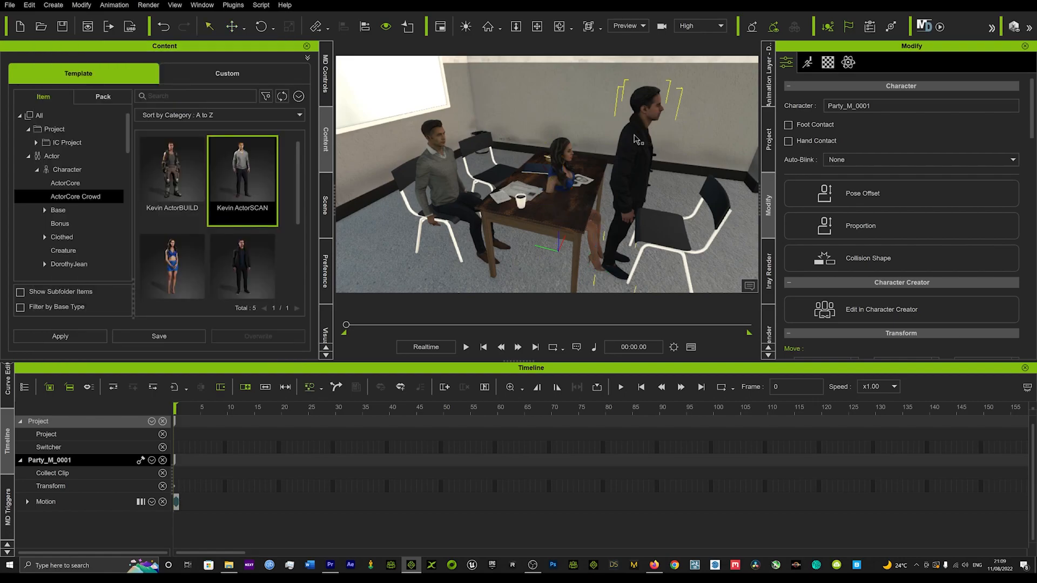
pyautogui.press('n')
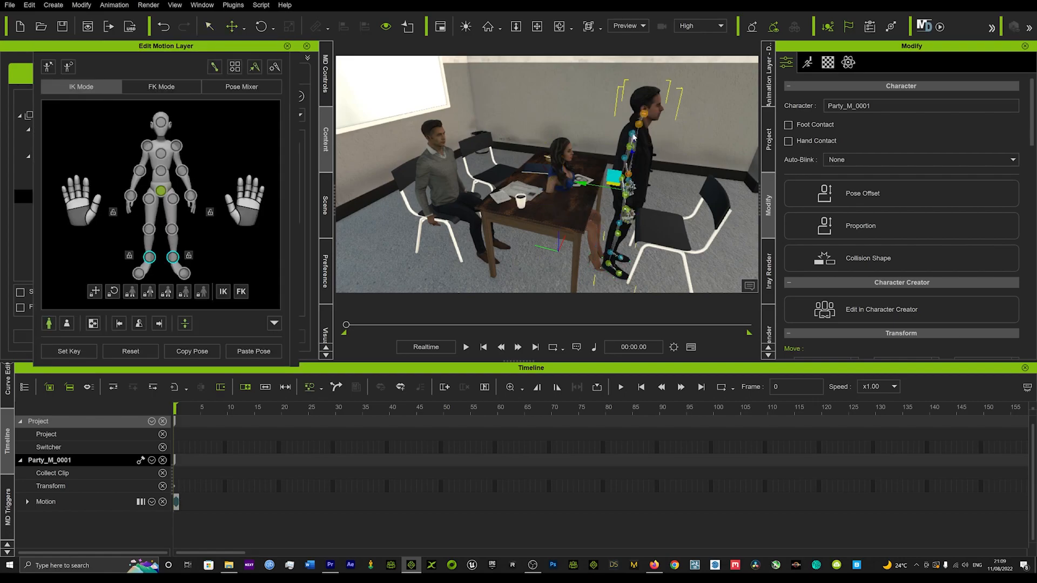
pyautogui.click(254, 352)
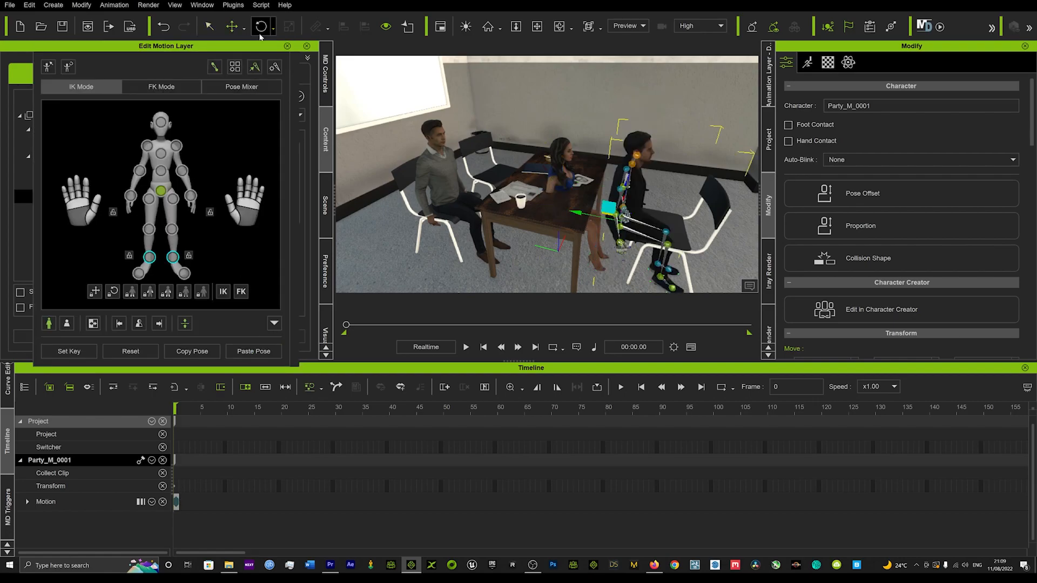
pyautogui.click(287, 46)
# Rotate Party_M_0001 to face the table and move him onto the empty chair opposite Kevin ActorSCAN
pyautogui.press('e')
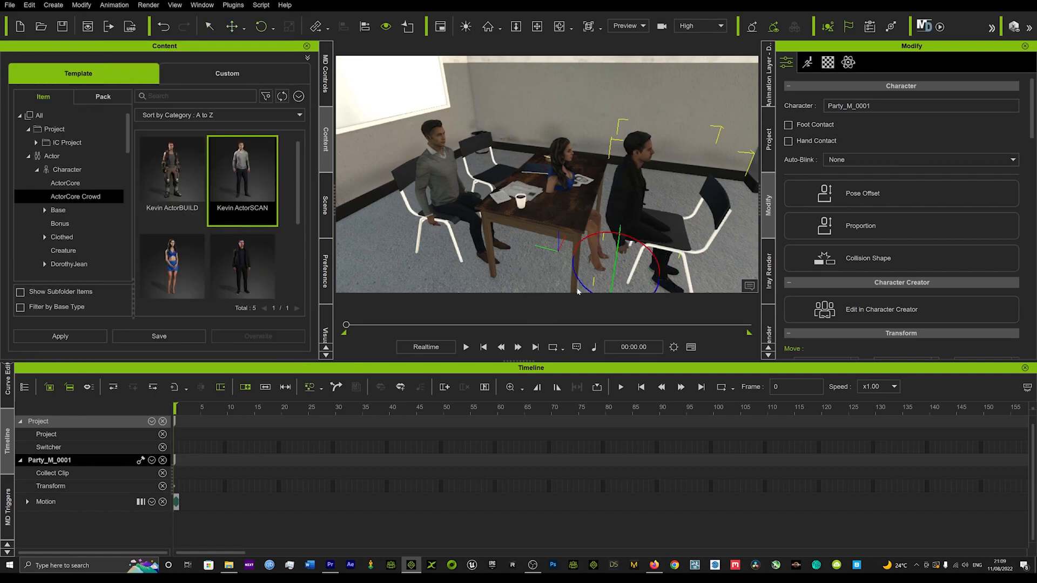
pyautogui.moveTo(577, 292); pyautogui.dragTo(510, 219)
pyautogui.press('w')
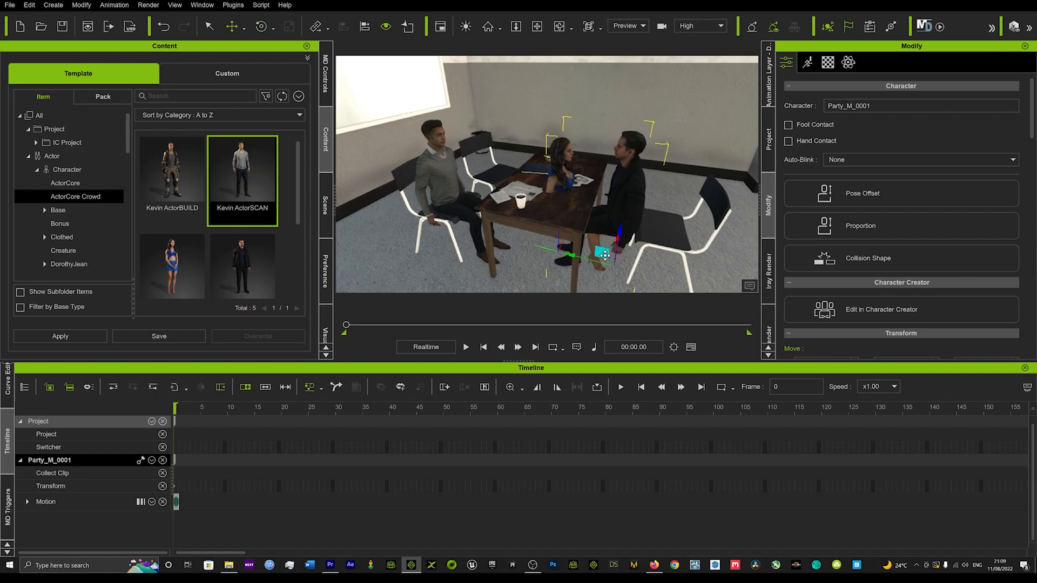
pyautogui.moveTo(617, 238); pyautogui.dragTo(573, 253)
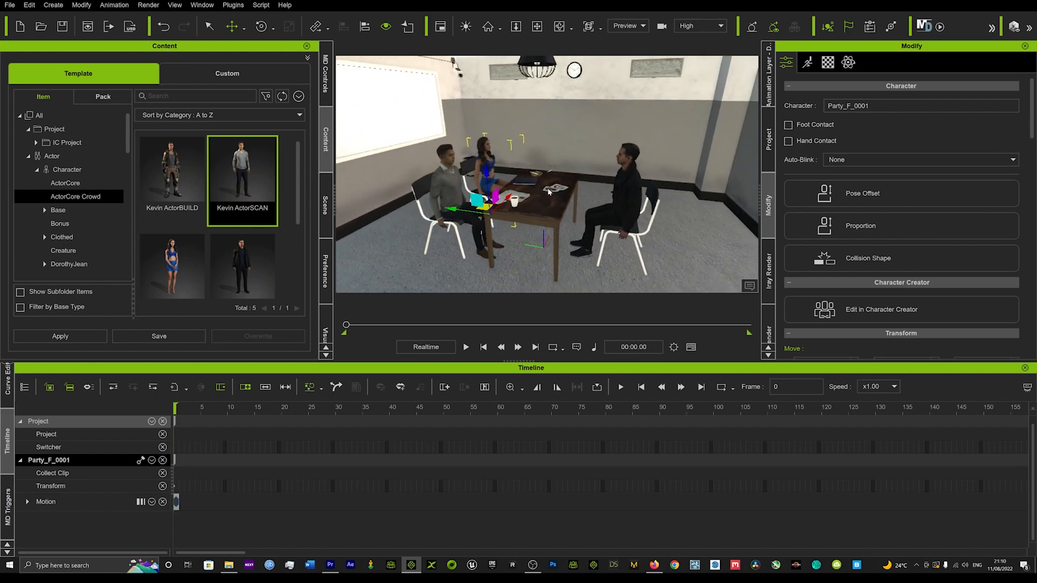
# Browse all content packs and open the Scenes & Effects pack
pyautogui.click(548, 191)
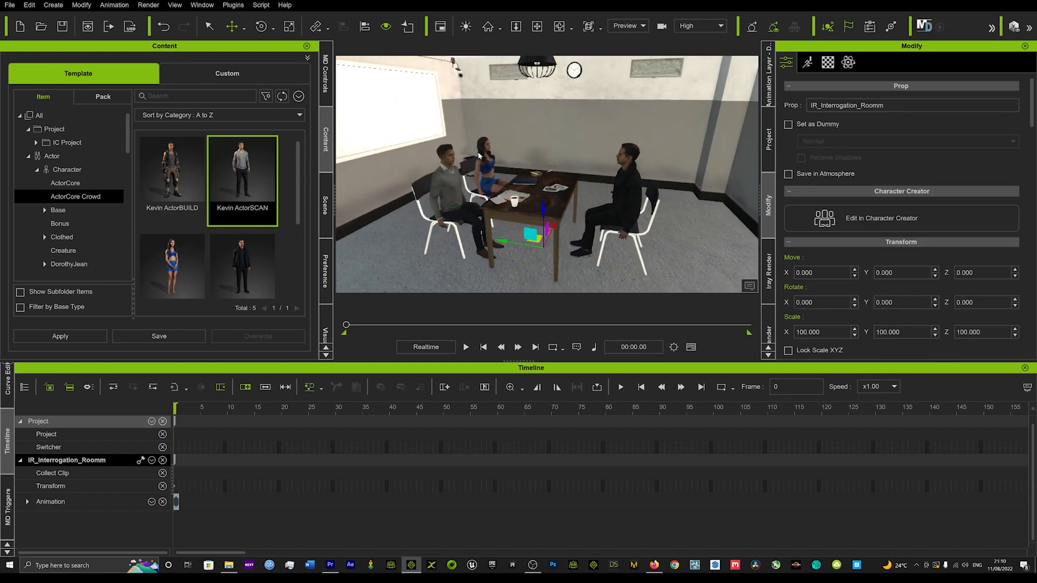
pyautogui.click(45, 115)
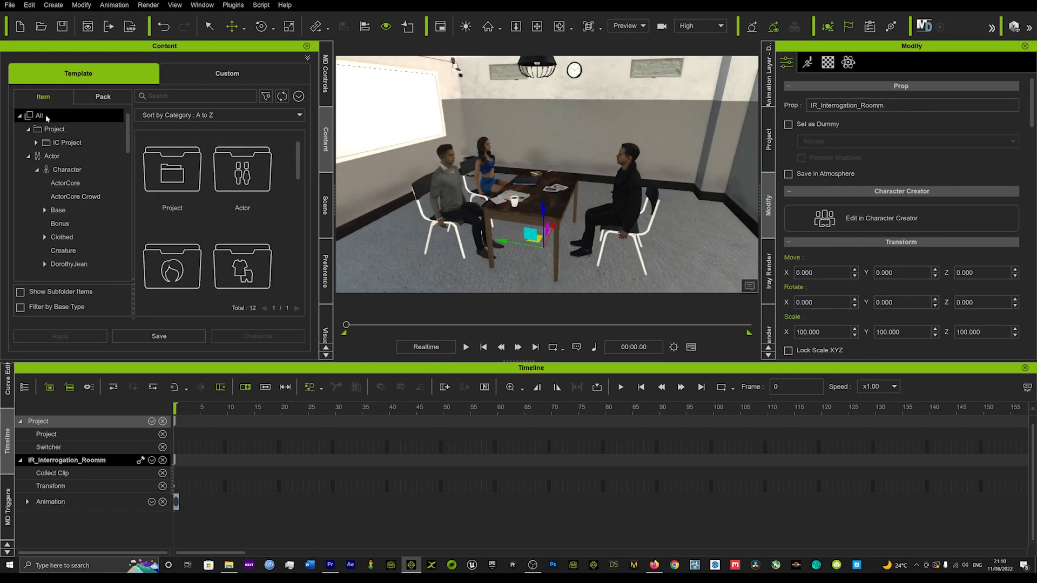
pyautogui.click(101, 95)
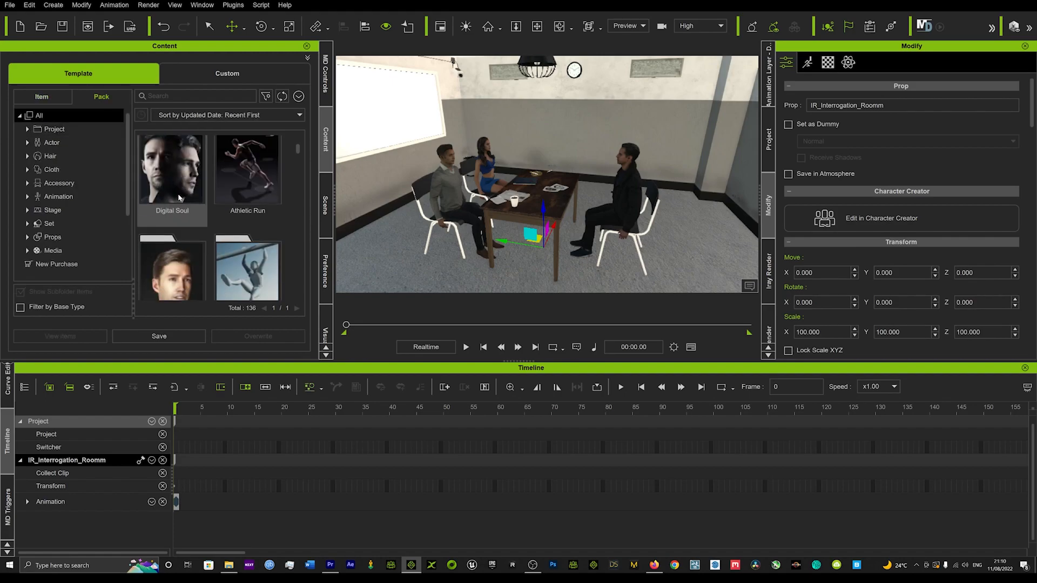
pyautogui.scroll(-8, 180, 198)
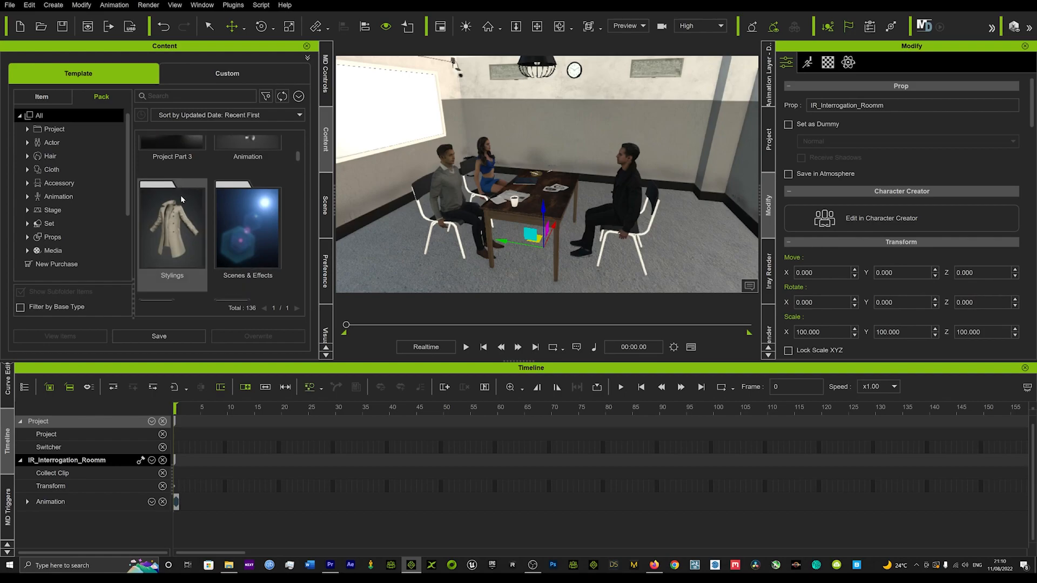
pyautogui.scroll(-2, 181, 196)
pyautogui.doubleClick(247, 184)
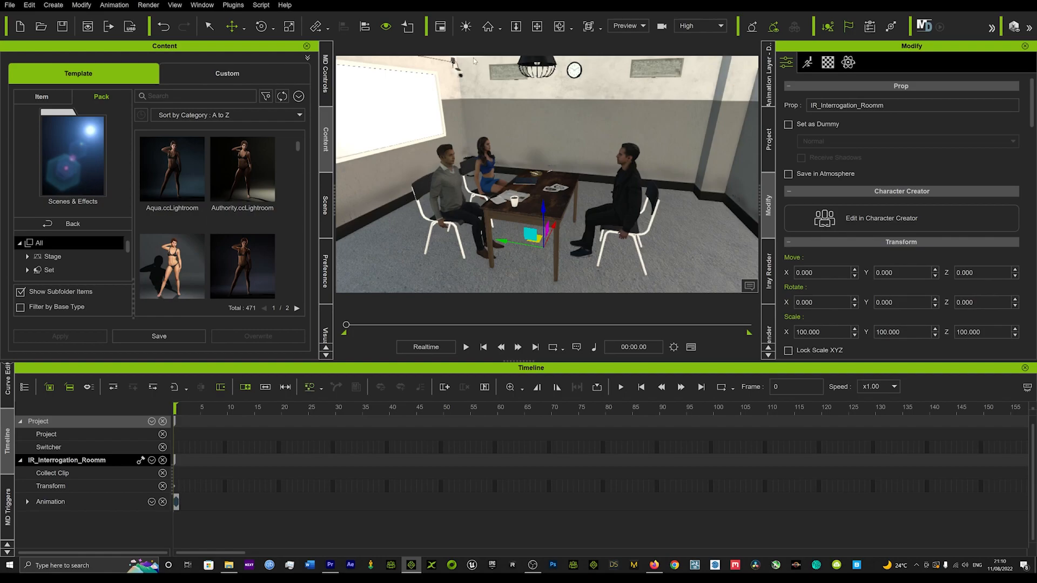
# Try to apply the Authority.ccLightroom light setup to the interrogation room
pyautogui.moveTo(516, 207); pyautogui.dragTo(507, 199, button='middle')
pyautogui.moveTo(507, 199); pyautogui.dragTo(537, 187, button='right')
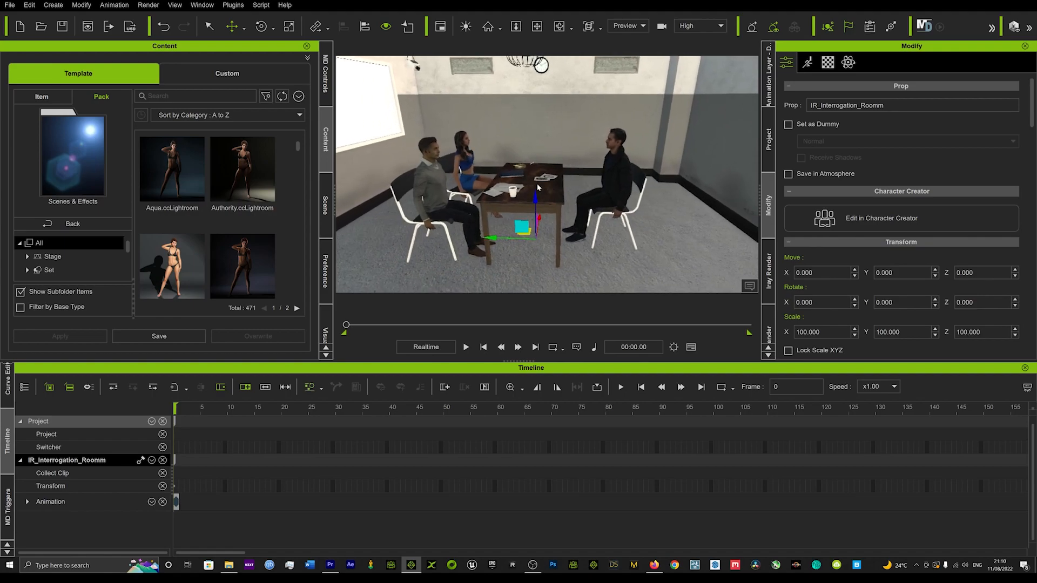
pyautogui.click(238, 182)
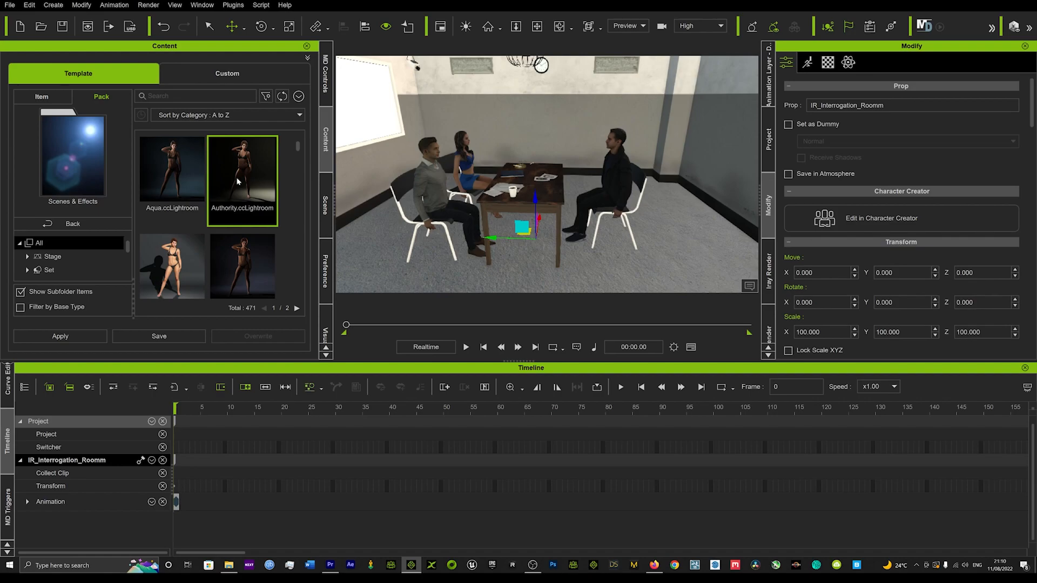
pyautogui.doubleClick(238, 182)
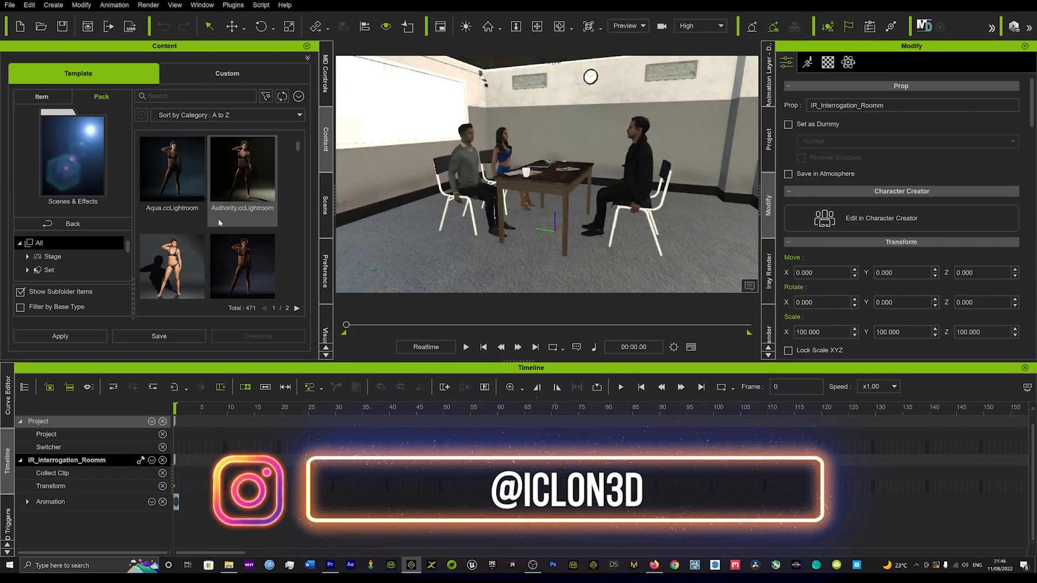
# Find the Back Rim_Left.iAtm atmosphere in the Scenes & Effects pack and apply it to the scene
pyautogui.scroll(-2, 161, 286)
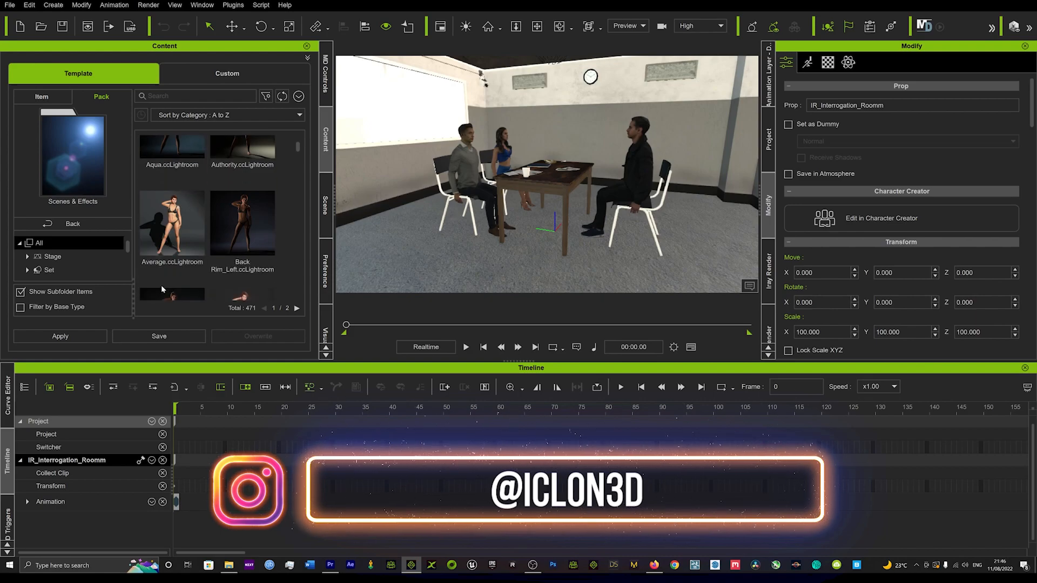
pyautogui.scroll(-2, 162, 281)
pyautogui.scroll(-5, 186, 244)
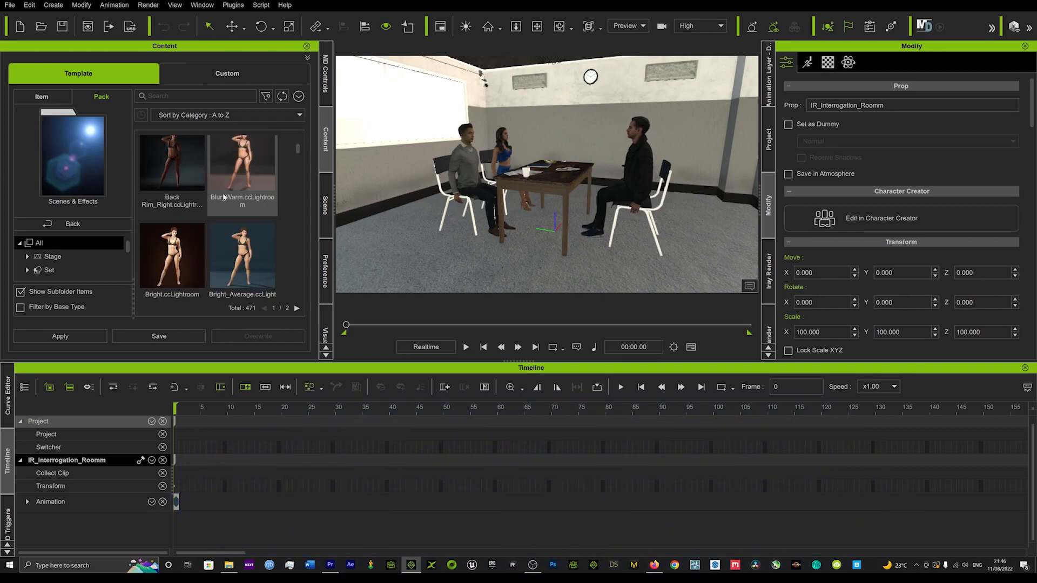
pyautogui.scroll(-2, 236, 215)
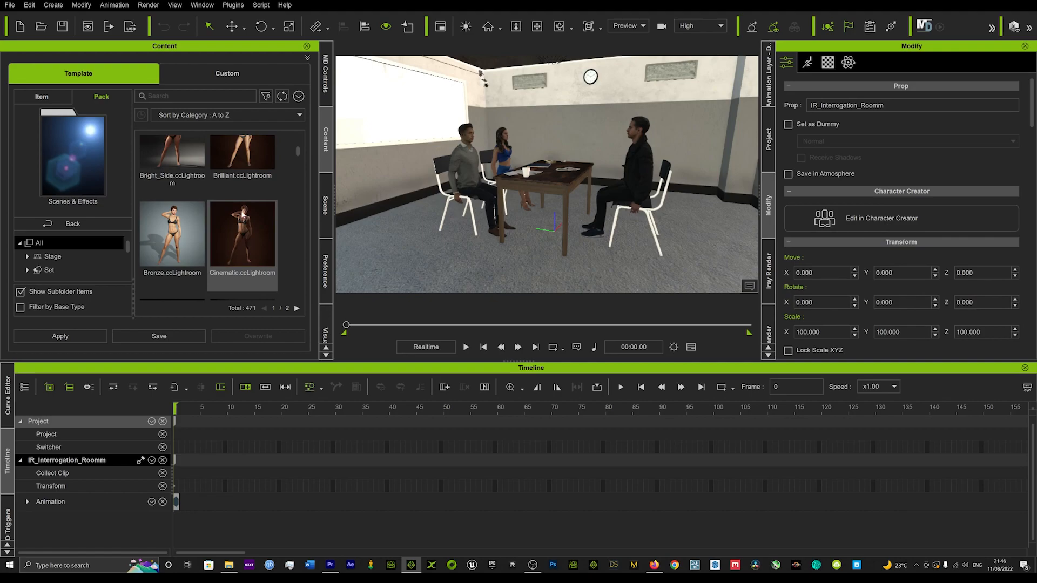
pyautogui.scroll(-3, 242, 215)
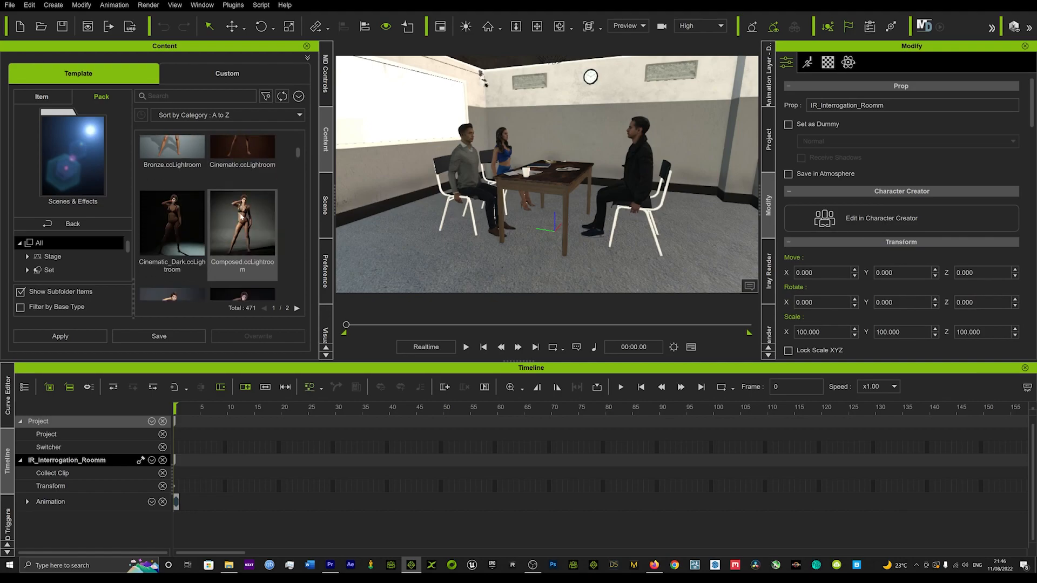
pyautogui.scroll(-6, 242, 215)
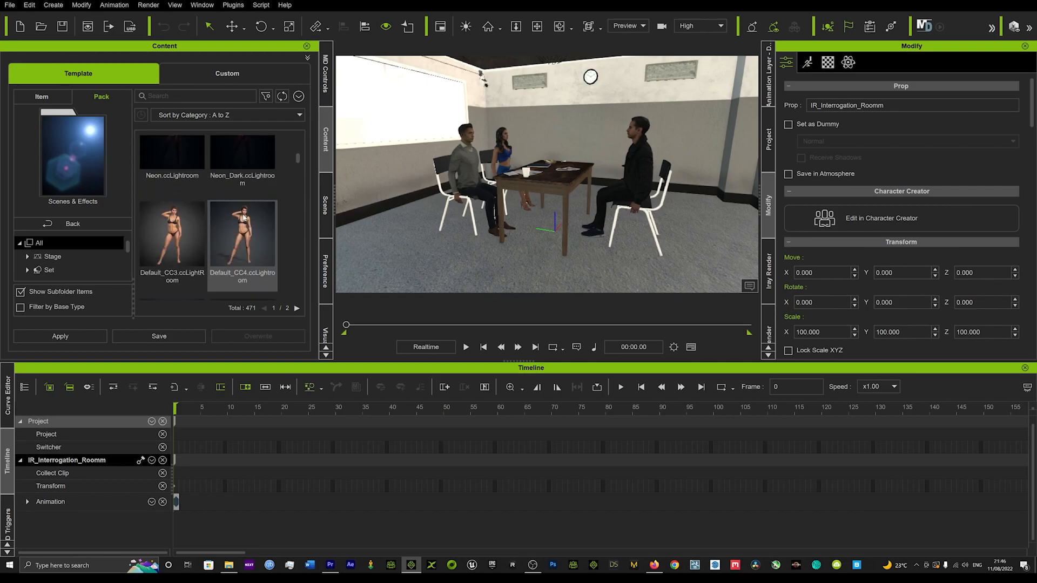
pyautogui.scroll(-10, 245, 216)
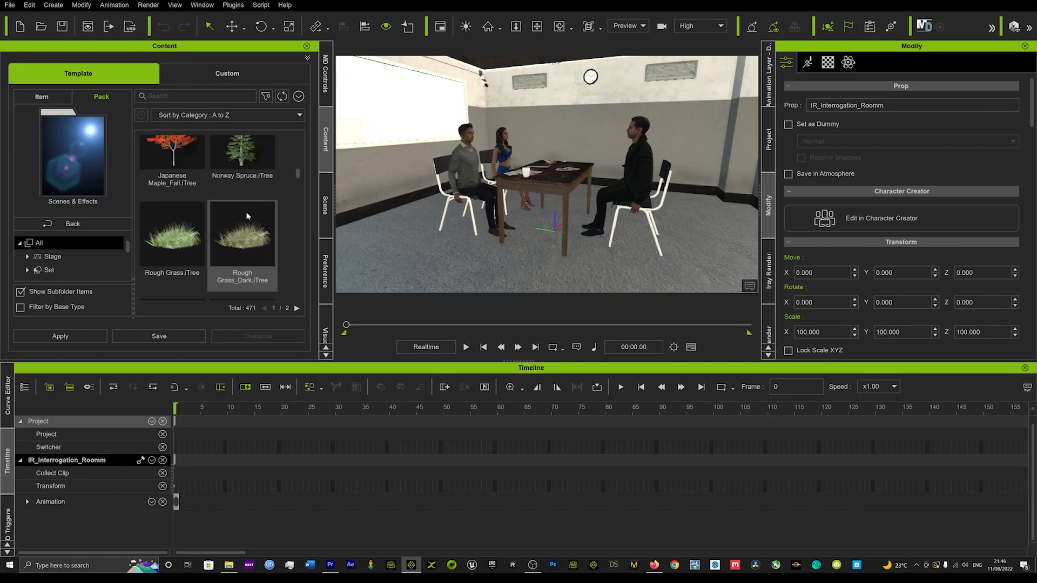
pyautogui.scroll(-4, 244, 215)
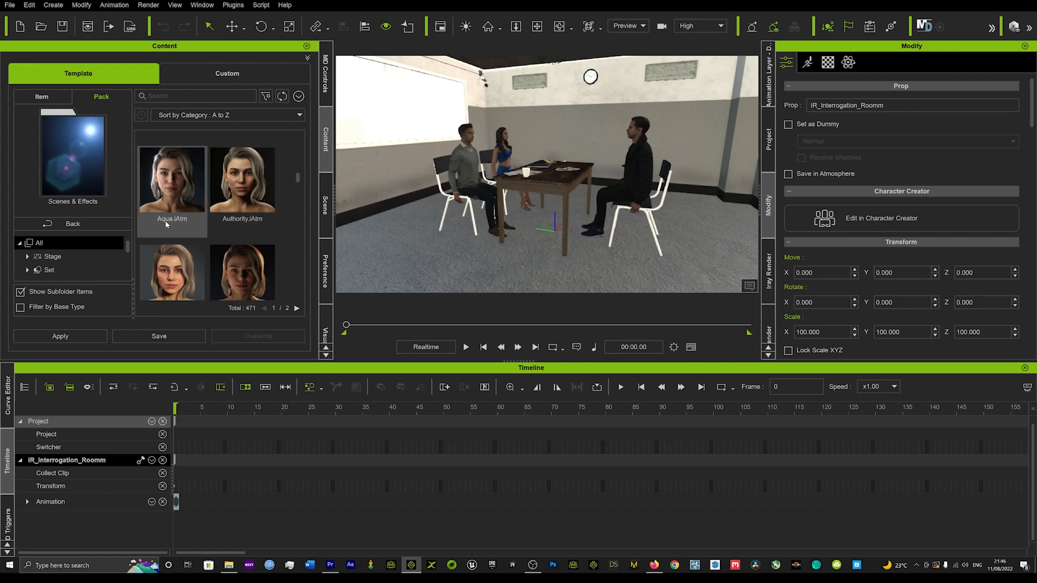
pyautogui.scroll(-1, 179, 254)
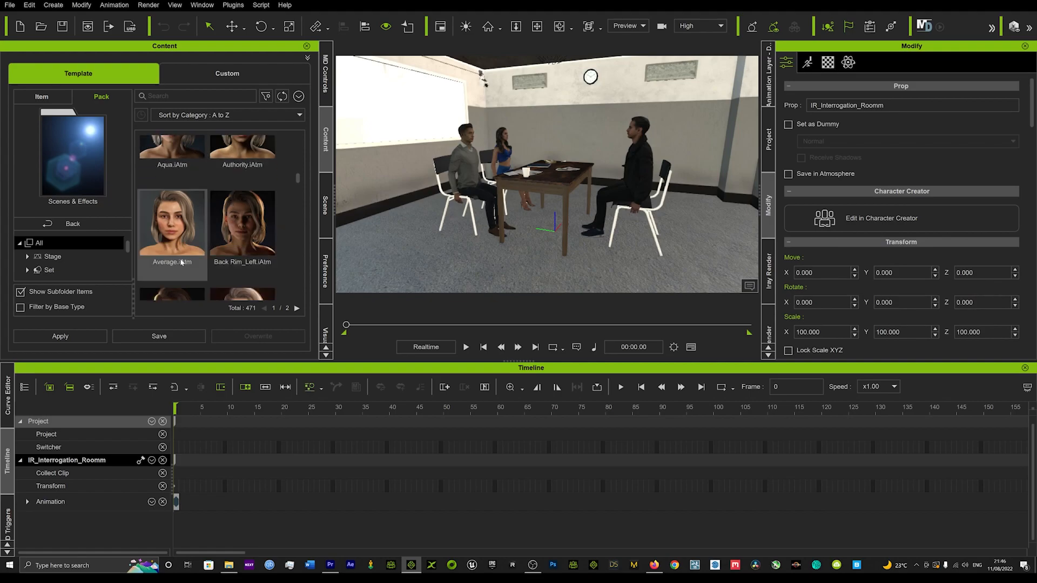
pyautogui.scroll(-2, 231, 250)
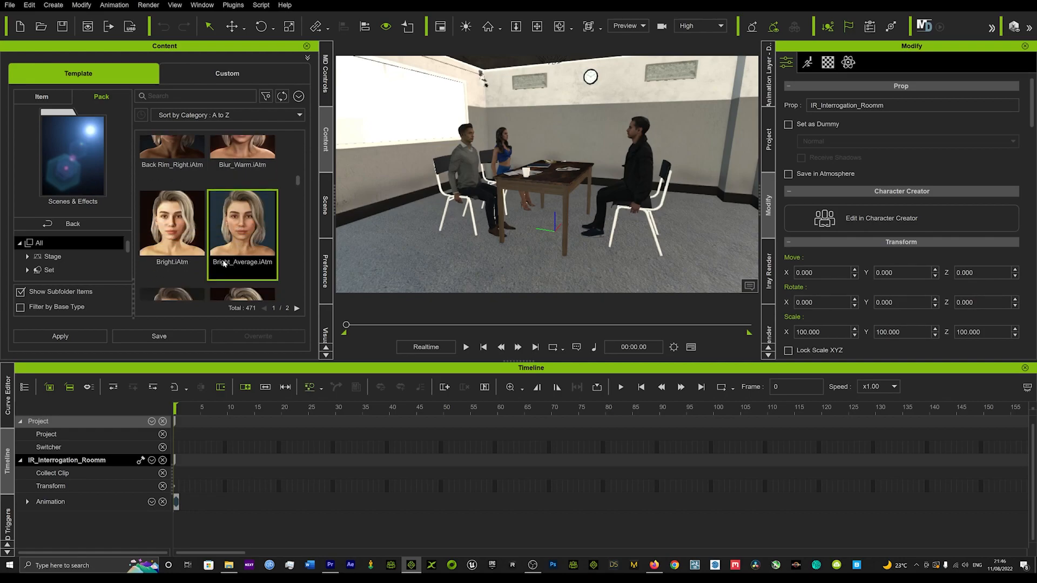
pyautogui.scroll(2, 237, 244)
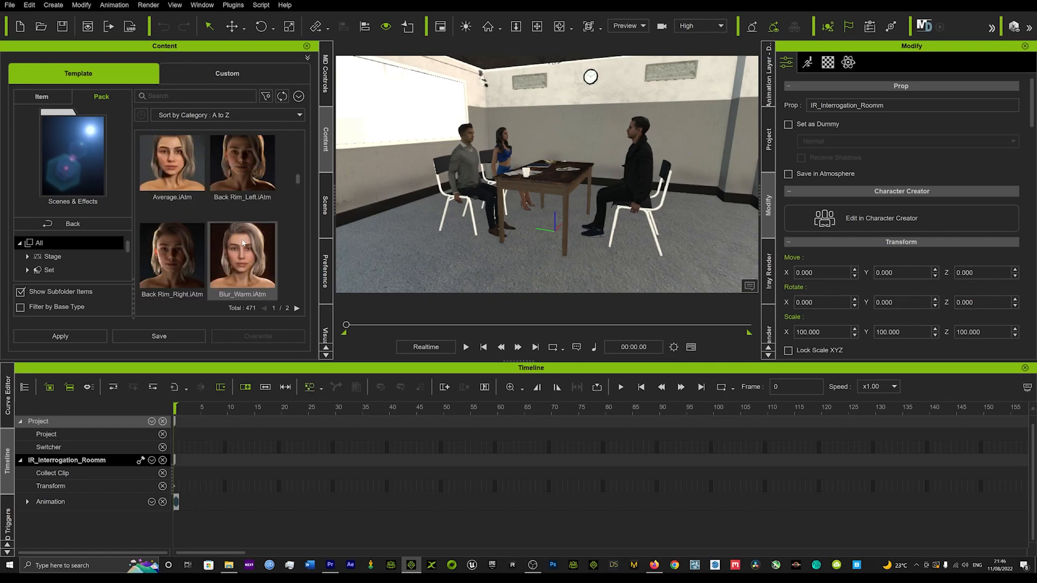
pyautogui.scroll(2, 241, 241)
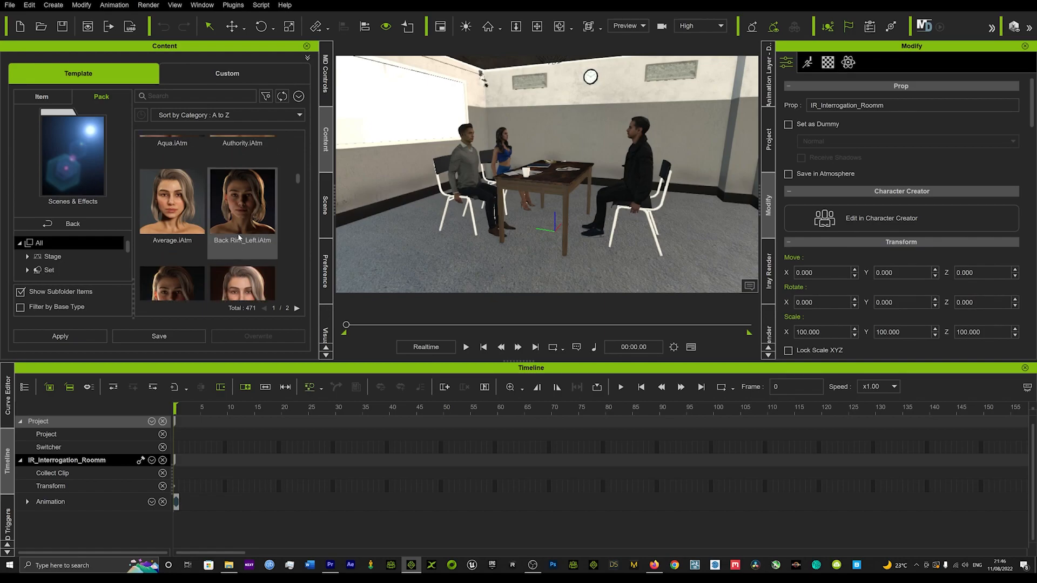
pyautogui.doubleClick(249, 207)
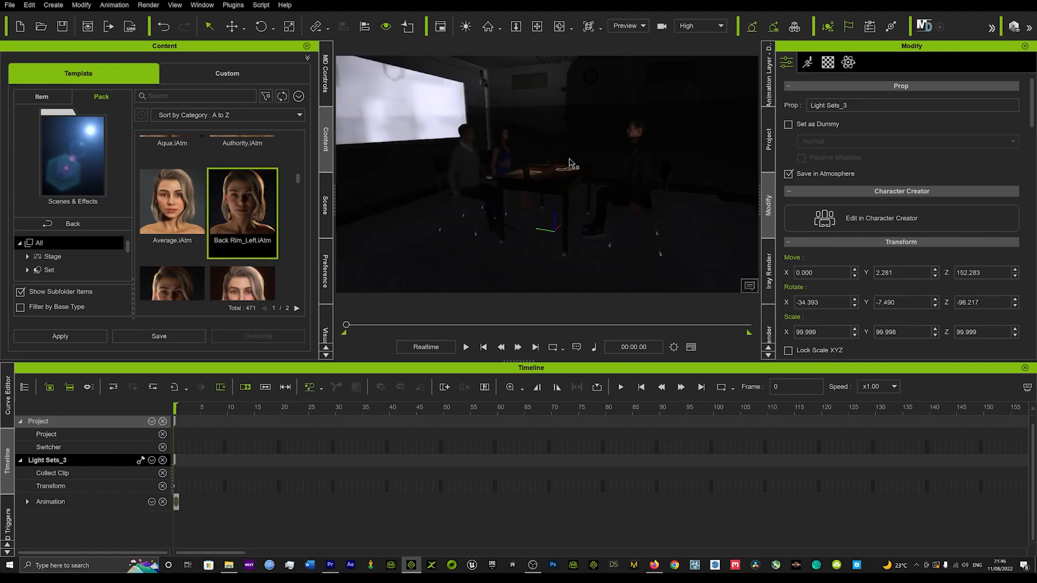
# Try the Bright_Average.iAtm and Brilliant.iAtm atmospheres on the interrogation room scene
pyautogui.scroll(-1, 182, 248)
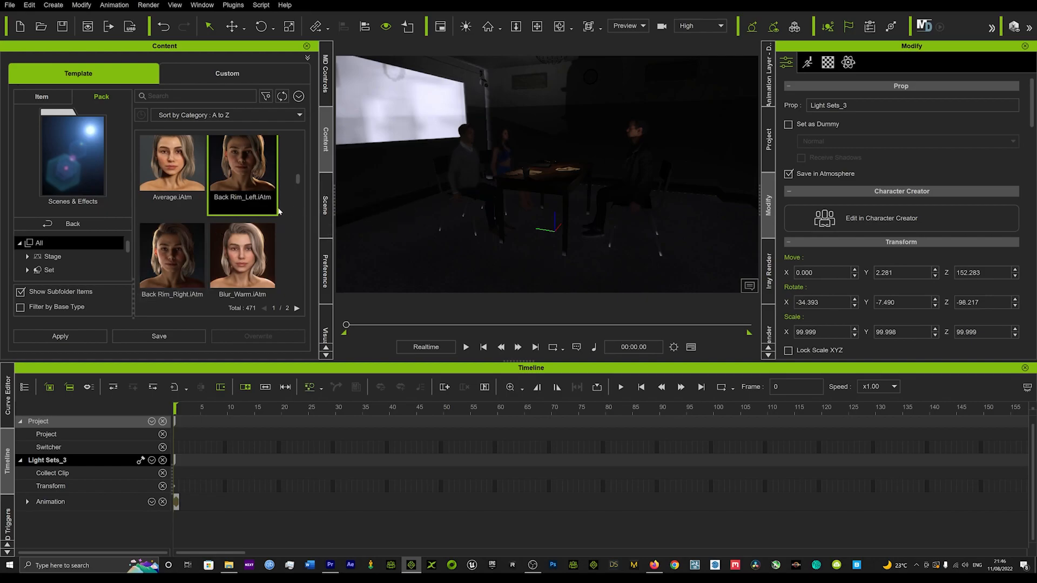
pyautogui.scroll(-1, 258, 214)
pyautogui.scroll(-2, 257, 215)
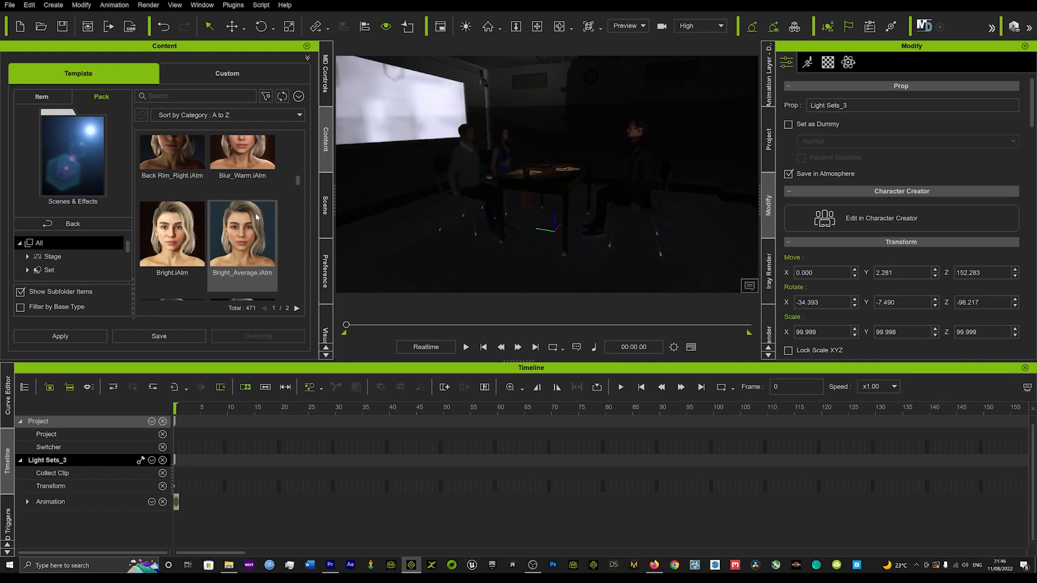
pyautogui.scroll(-1, 256, 216)
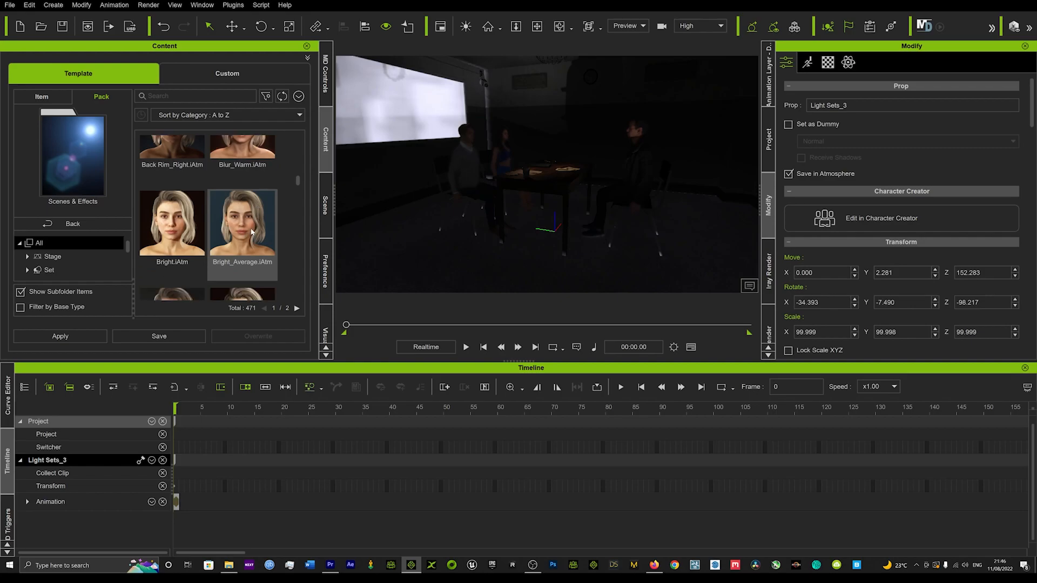
pyautogui.doubleClick(251, 232)
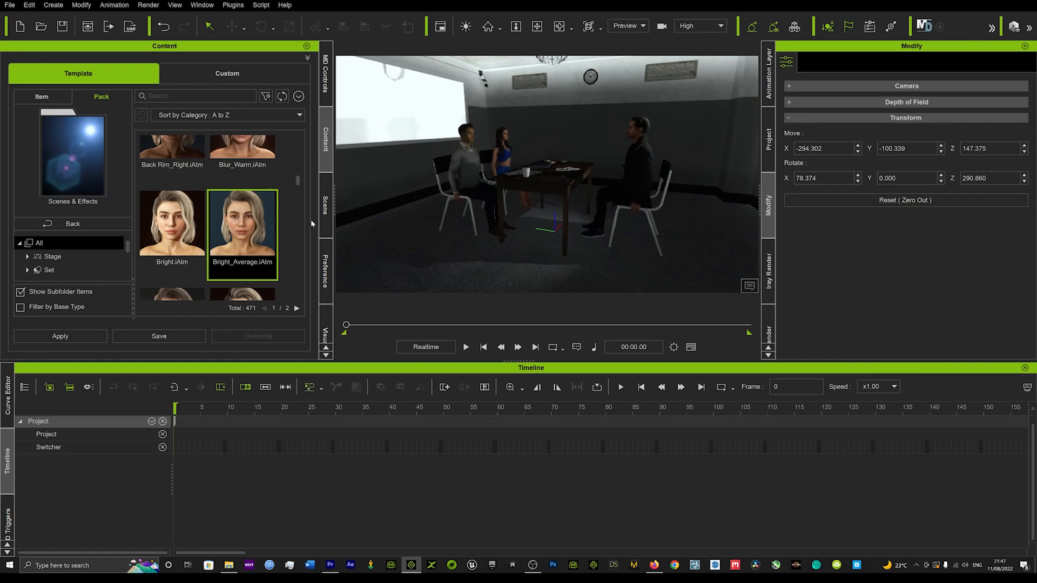
pyautogui.scroll(-2, 242, 245)
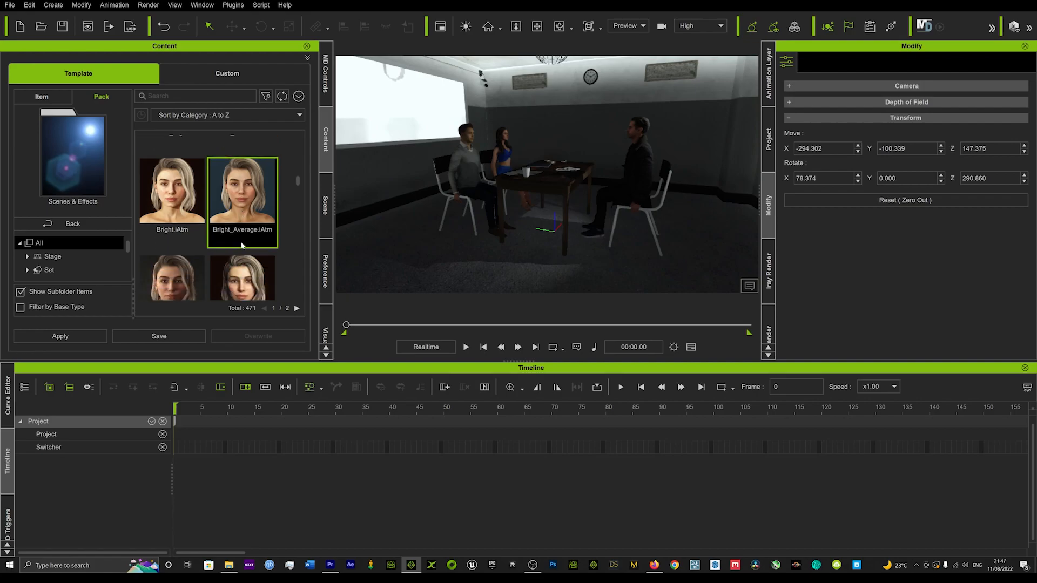
pyautogui.doubleClick(250, 238)
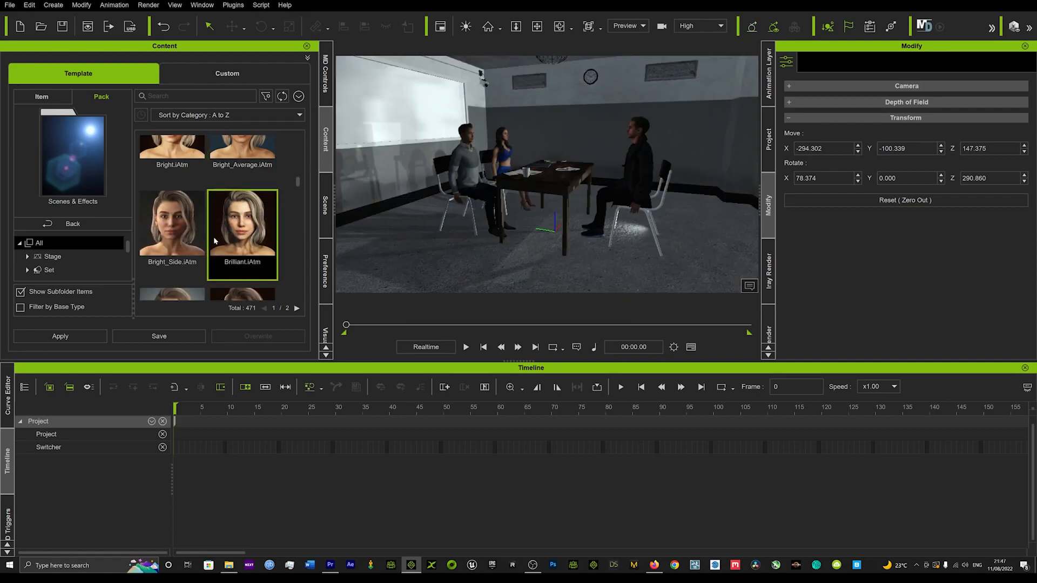
# Apply the Determined.iAtm atmosphere to light the interrogation room scene
pyautogui.scroll(-3, 216, 237)
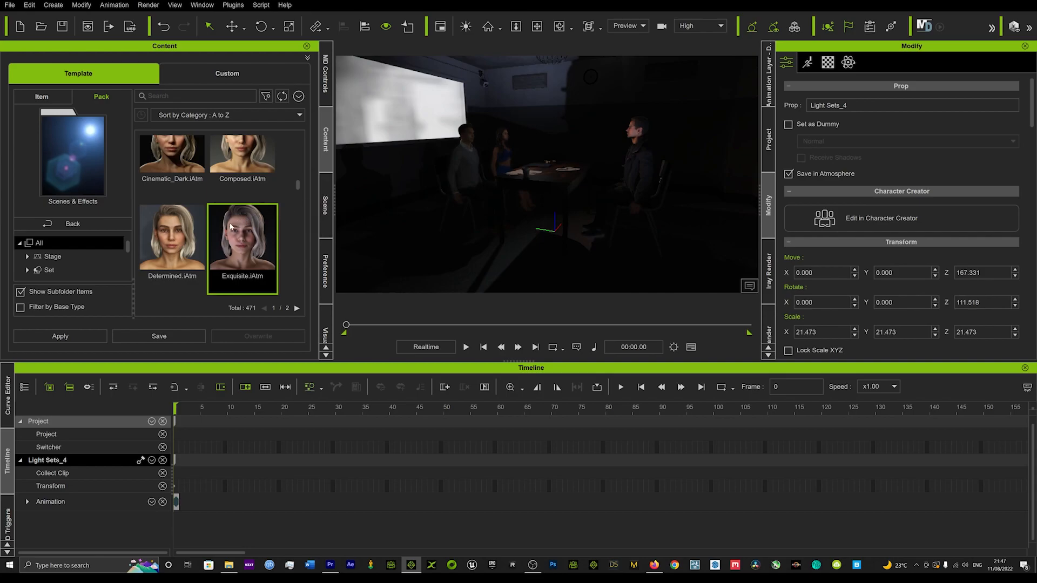
pyautogui.scroll(-1, 231, 226)
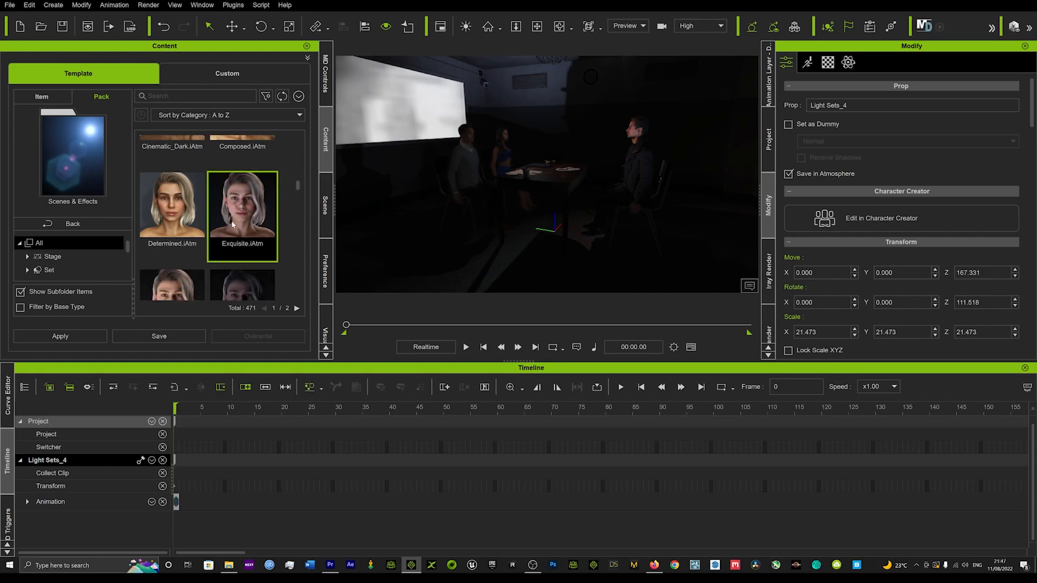
pyautogui.doubleClick(149, 231)
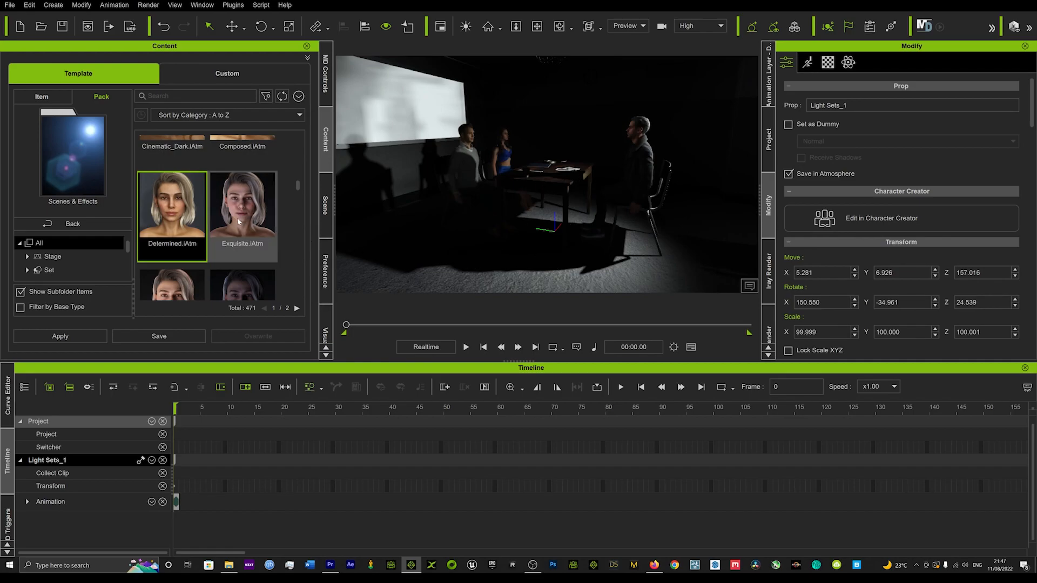
# Try the Gentle.iAtm and Gloomy.iAtm atmospheres on the interrogation room scene
pyautogui.scroll(-2, 238, 219)
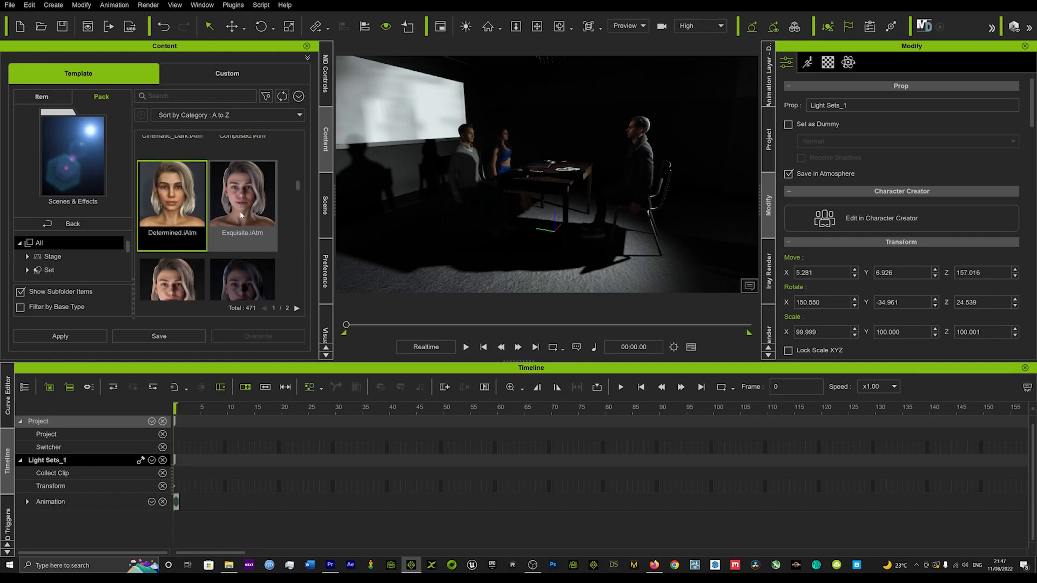
pyautogui.click(191, 253)
pyautogui.doubleClick(191, 252)
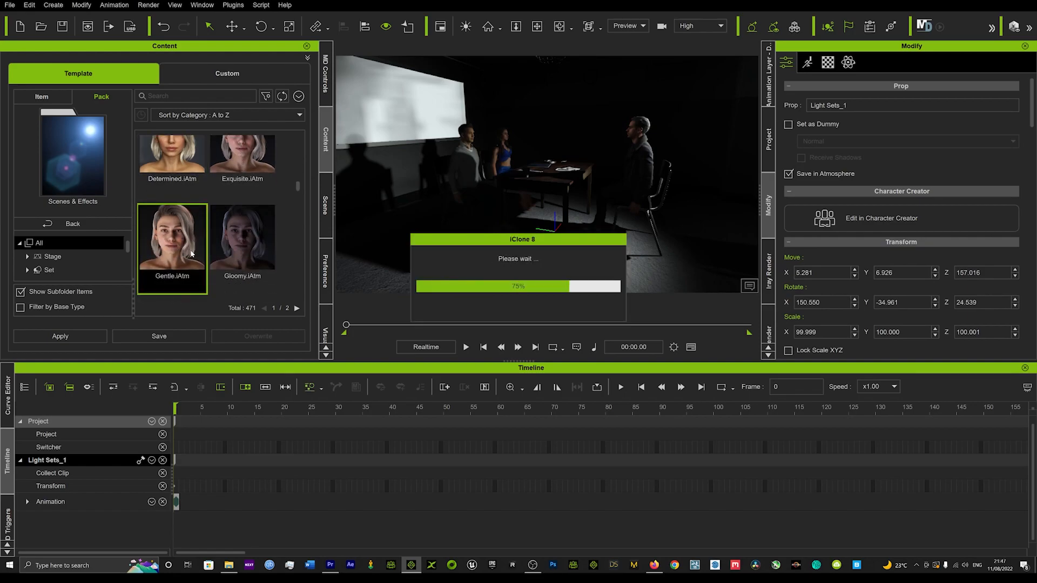
pyautogui.doubleClick(240, 235)
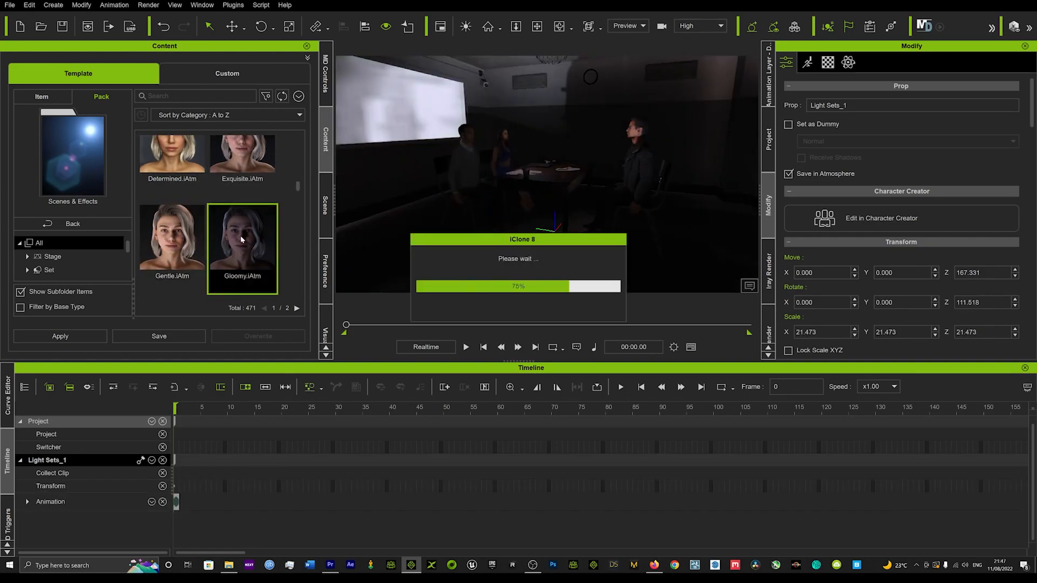
# Find the Neon.iAtm atmosphere further along in the pack, apply it to the scene and view the characters up close
pyautogui.scroll(-3, 238, 234)
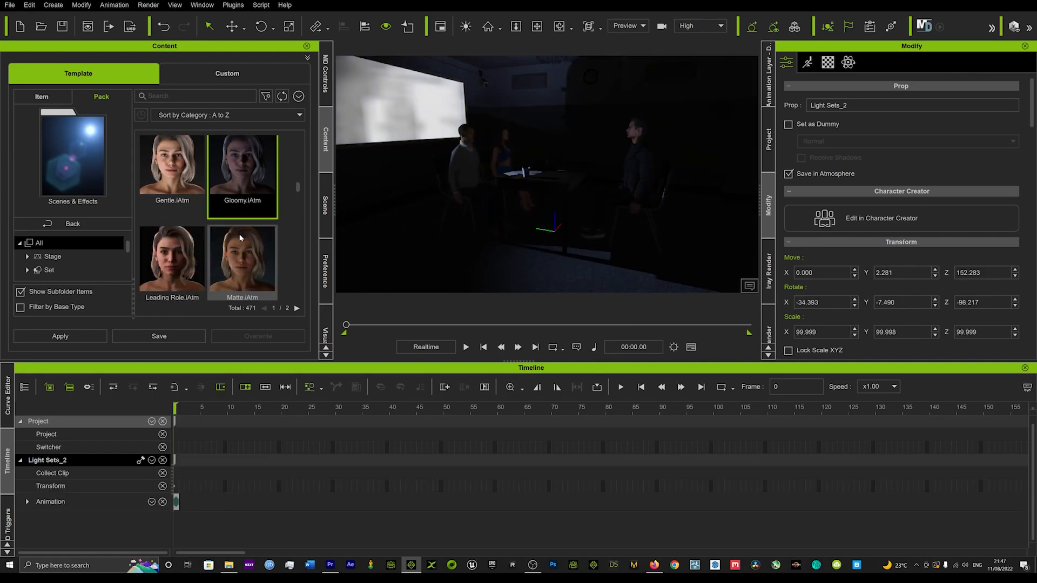
pyautogui.scroll(-3, 239, 237)
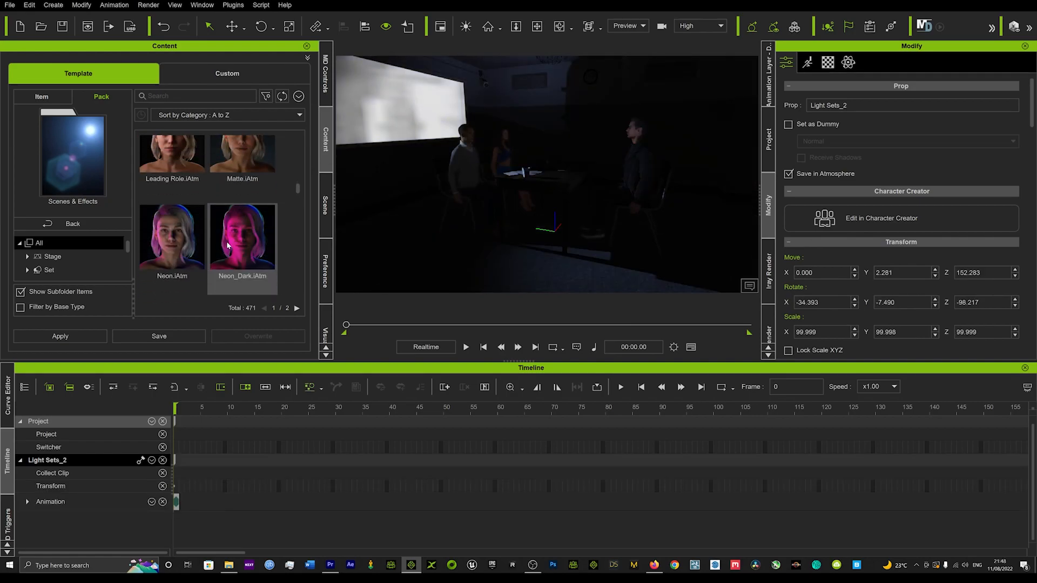
pyautogui.doubleClick(190, 237)
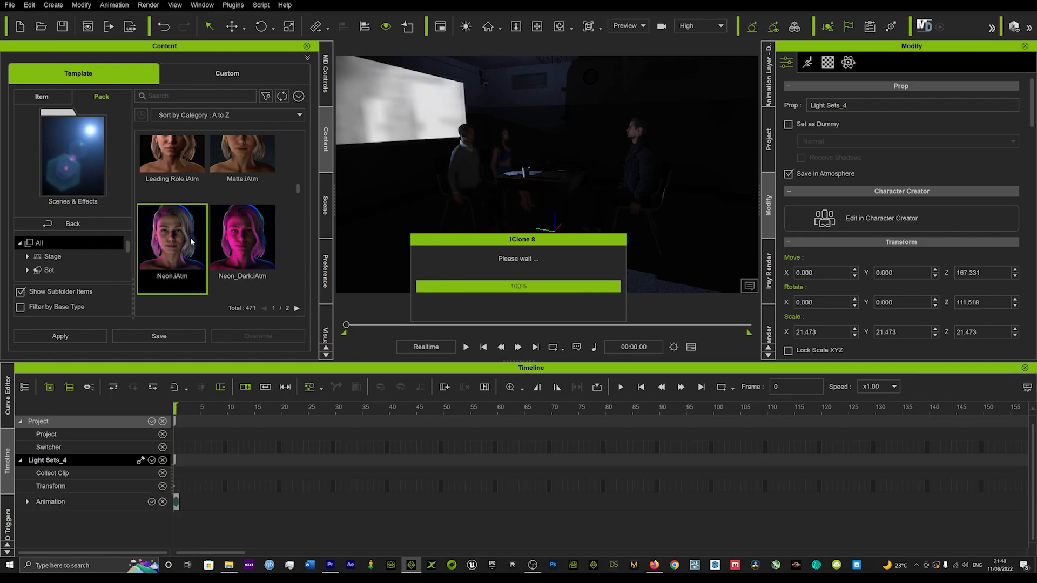
pyautogui.scroll(5, 564, 159)
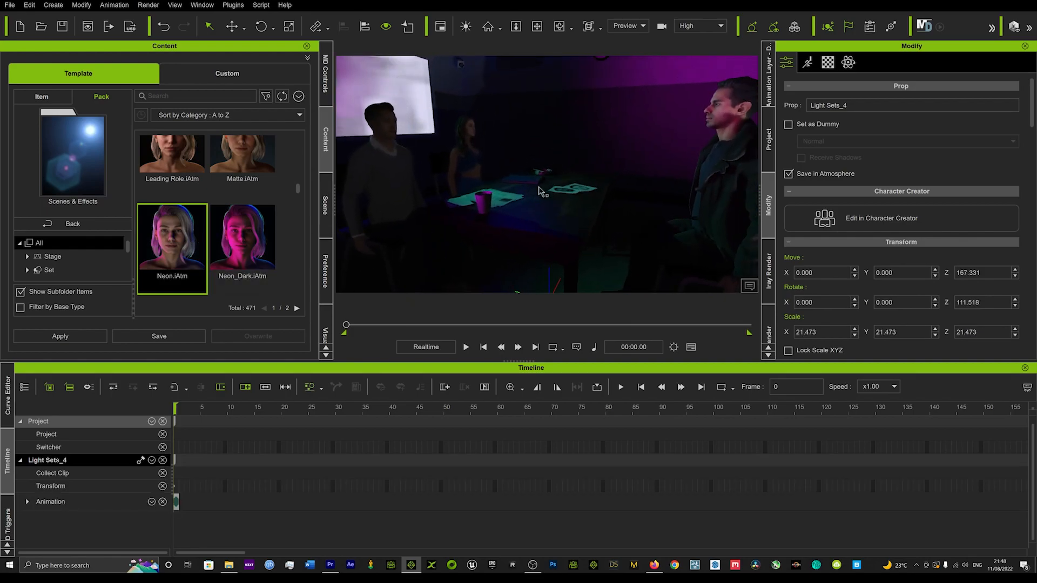
pyautogui.keyDown('alt'); pyautogui.moveTo(538, 188); pyautogui.dragTo(396, 221); pyautogui.keyUp('alt')
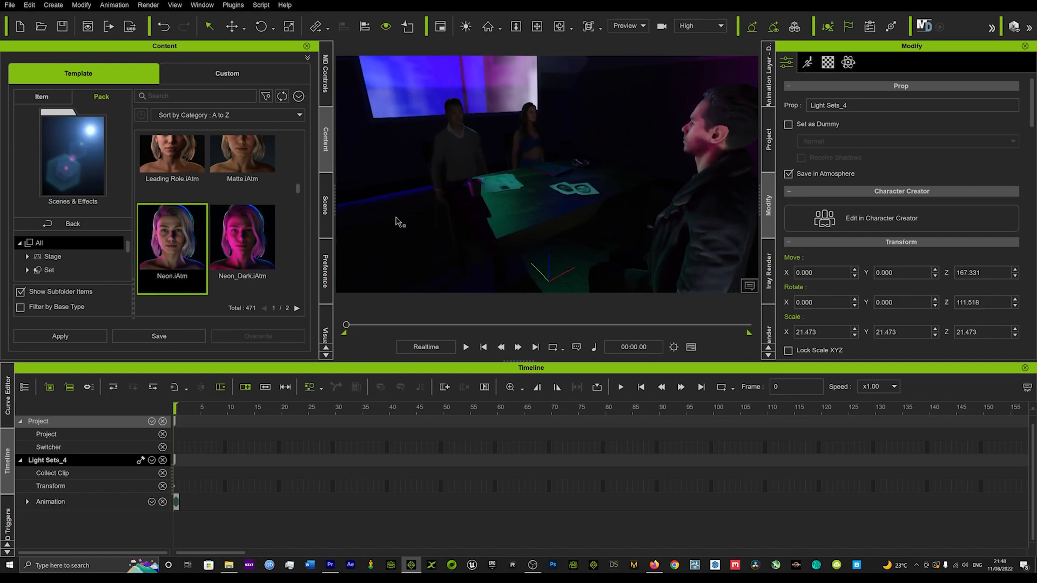
# Create a point light and raise it above the interrogation table
pyautogui.click(54, 5)
pyautogui.moveTo(82, 130)
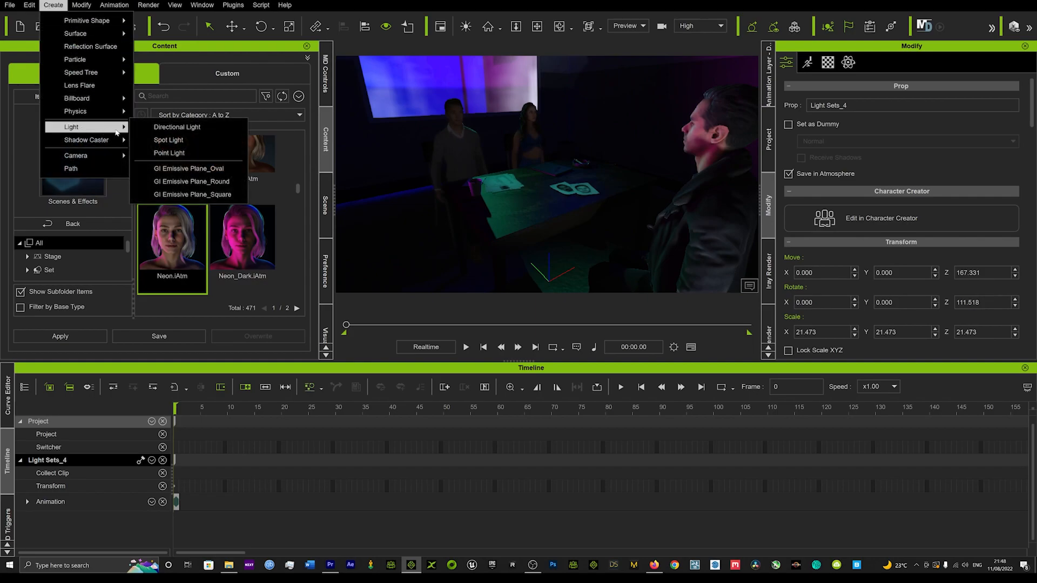
pyautogui.click(178, 154)
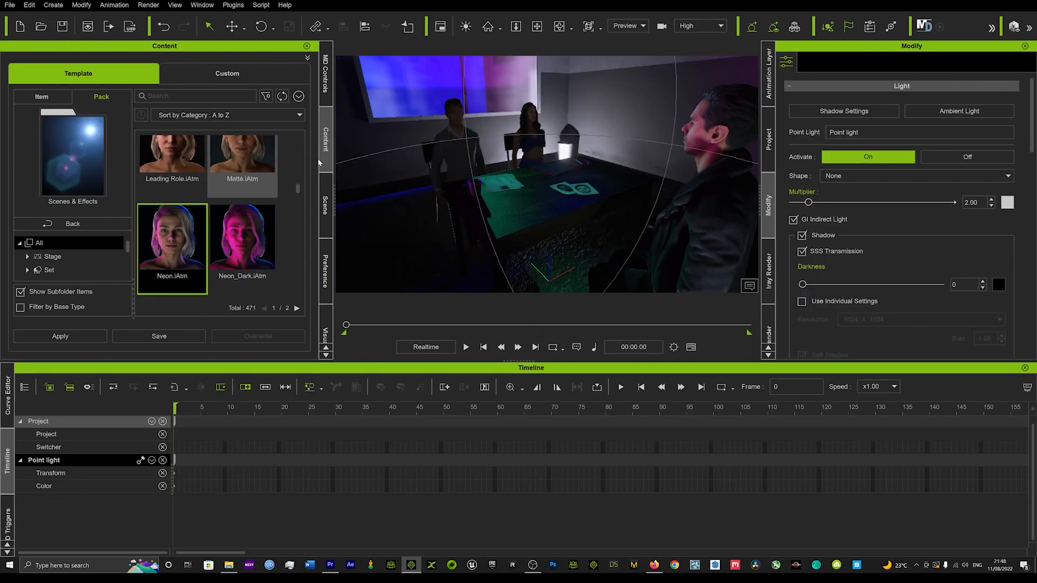
pyautogui.moveTo(556, 153); pyautogui.dragTo(515, 28)
pyautogui.moveTo(556, 89); pyautogui.dragTo(543, 155, button='right')
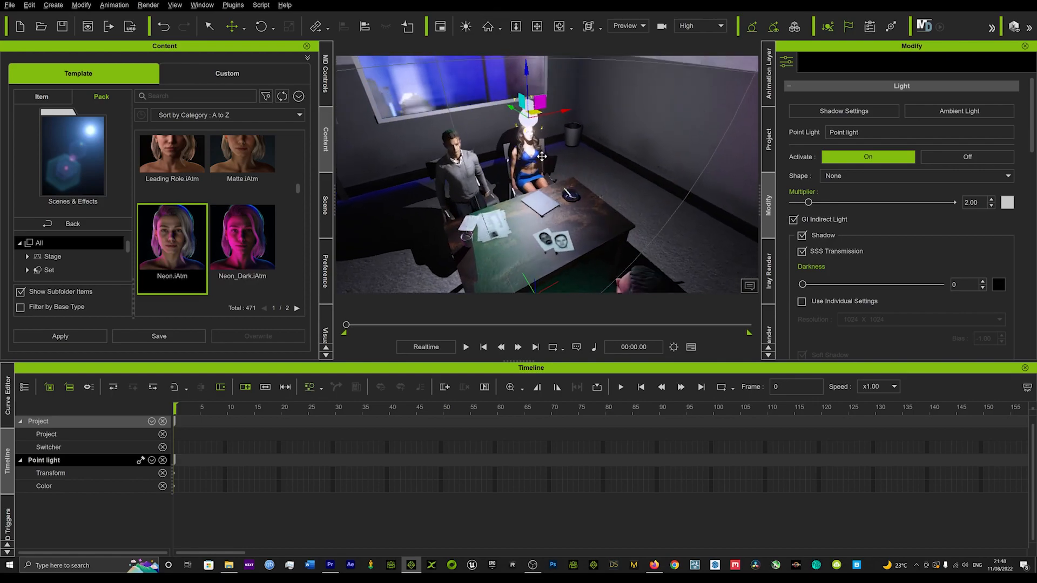
# Set the point light's multiplier to 0.35 and reposition the light near the seated woman's head
pyautogui.moveTo(512, 103); pyautogui.dragTo(524, 128)
pyautogui.moveTo(809, 204); pyautogui.dragTo(796, 202)
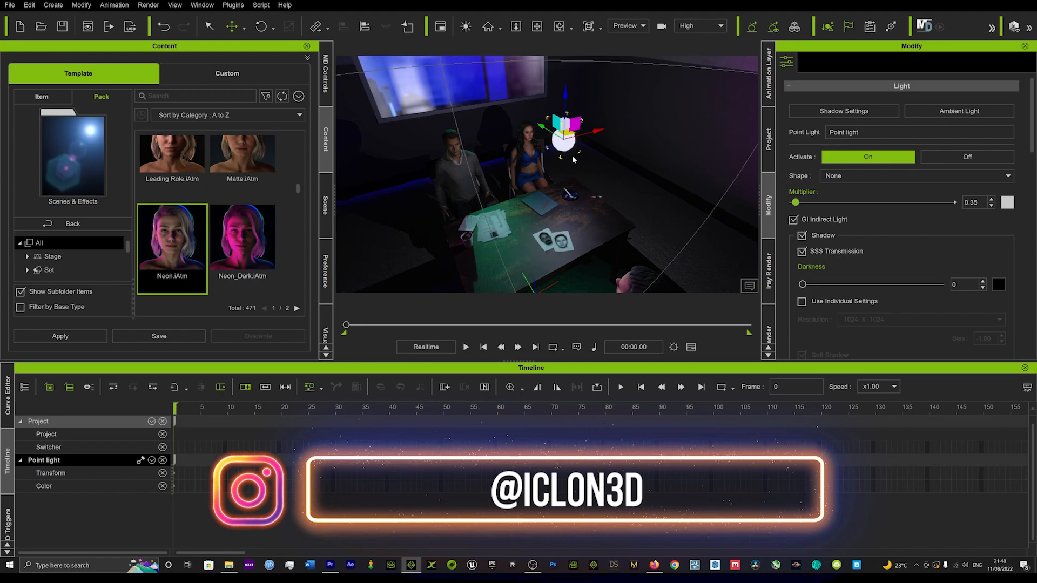
pyautogui.moveTo(567, 134); pyautogui.dragTo(529, 127)
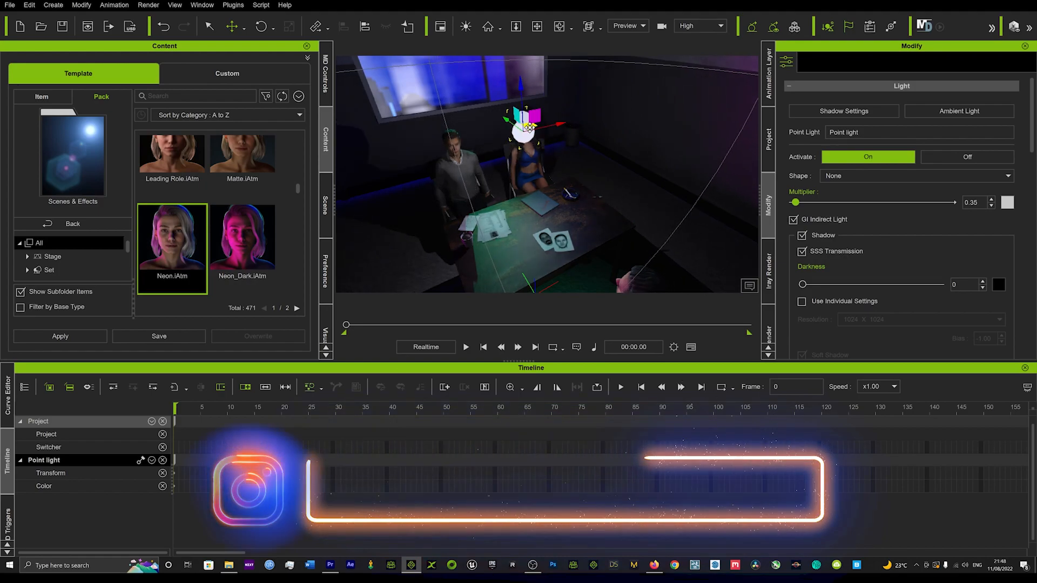
# Fine-tune the point light's horizontal position so it hangs over the table between the seated characters
pyautogui.moveTo(529, 128); pyautogui.dragTo(721, 118, button='middle')
pyautogui.moveTo(585, 158); pyautogui.dragTo(646, 102, button='middle')
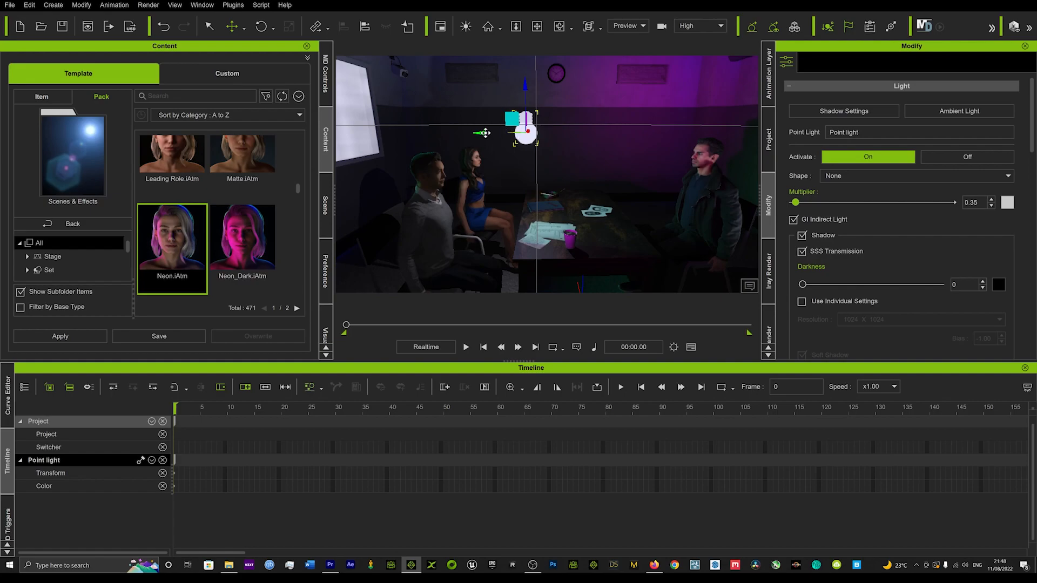
pyautogui.moveTo(485, 133); pyautogui.dragTo(480, 133)
pyautogui.moveTo(565, 146); pyautogui.dragTo(481, 155, button='middle')
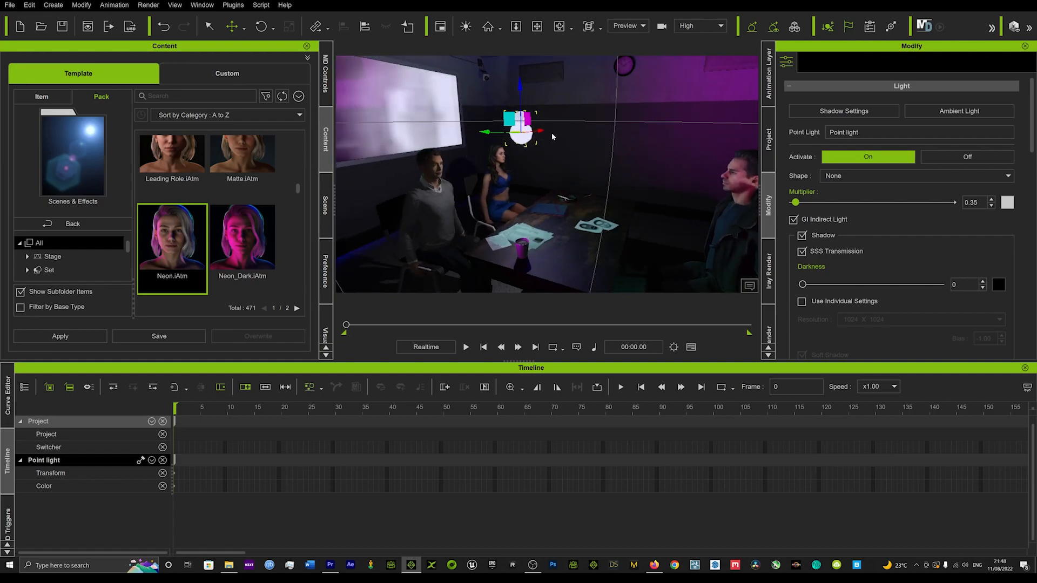
pyautogui.moveTo(542, 129); pyautogui.dragTo(537, 130)
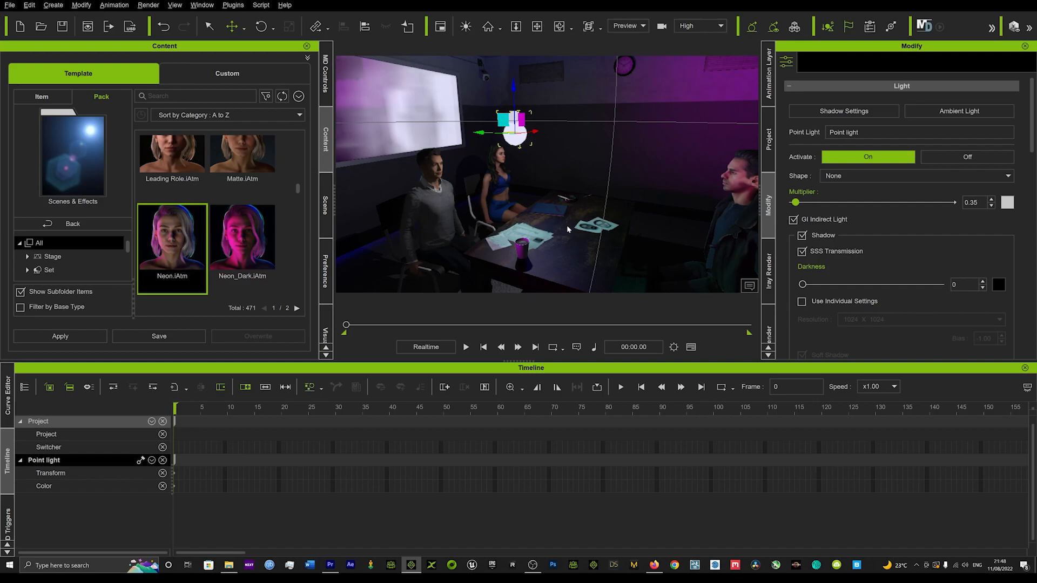
# Hide the point light object in the scene list so its marker does not clutter the view
pyautogui.moveTo(567, 229); pyautogui.dragTo(534, 190, button='middle')
pyautogui.click(326, 204)
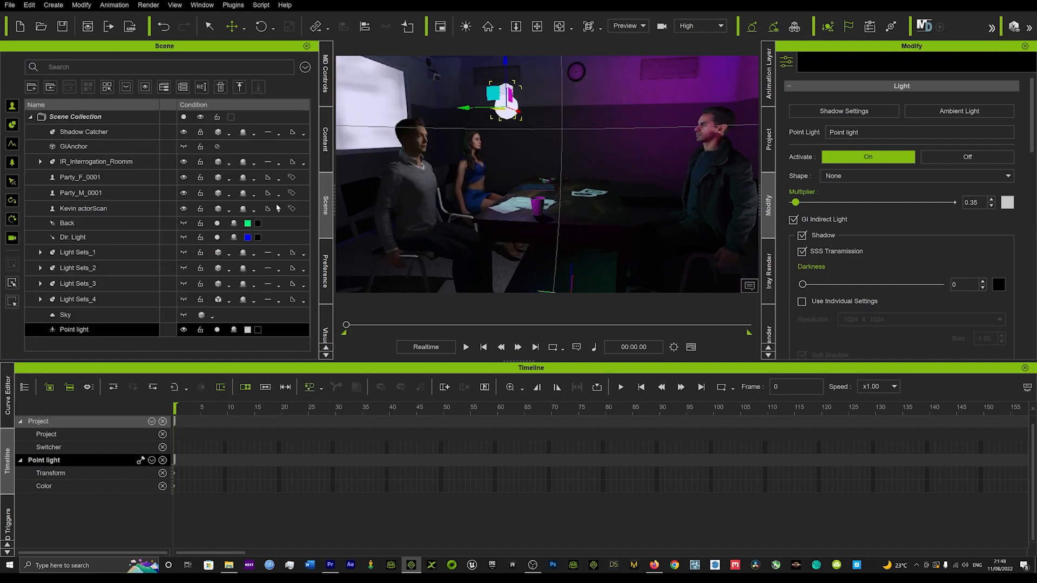
pyautogui.click(183, 330)
# Examine the neon lighting on the man in the jacket and on the whole room from several angles
pyautogui.moveTo(643, 186); pyautogui.dragTo(575, 179, button='middle')
pyautogui.click(635, 160)
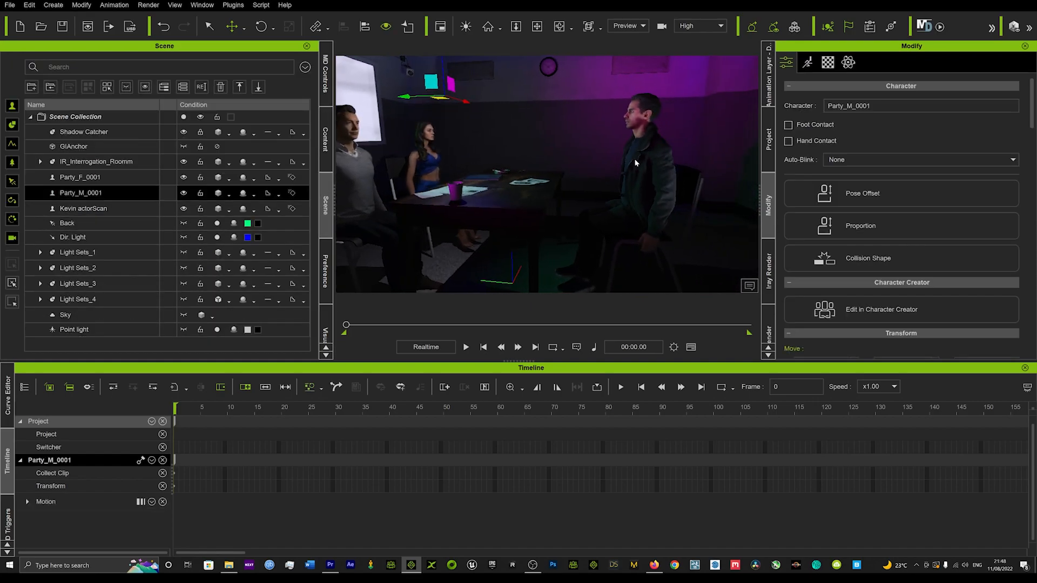
pyautogui.moveTo(635, 162); pyautogui.dragTo(651, 191, button='middle')
pyautogui.scroll(-3, 627, 192)
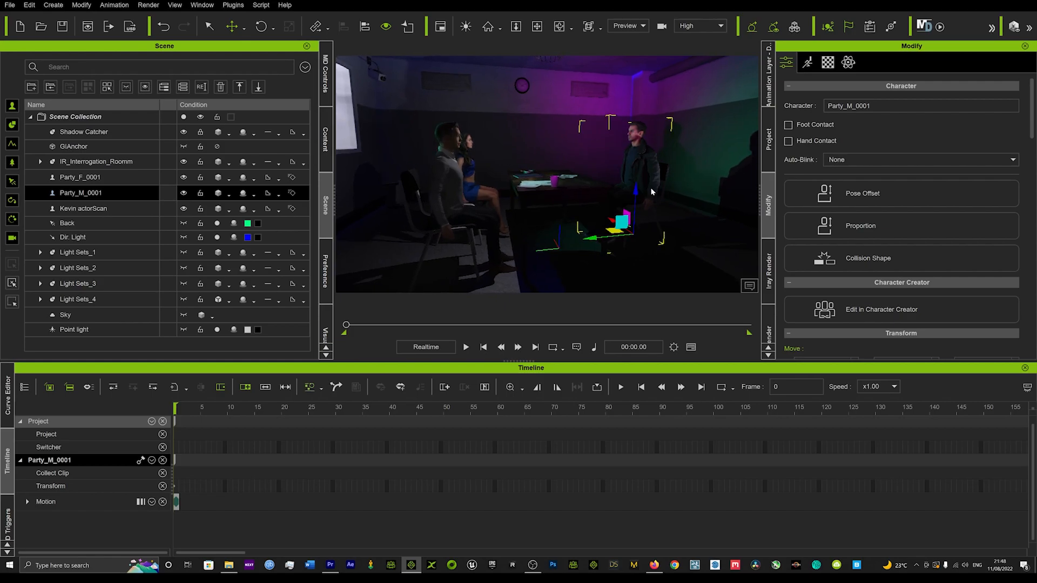
pyautogui.click(689, 169)
pyautogui.moveTo(626, 195); pyautogui.dragTo(533, 235, button='middle')
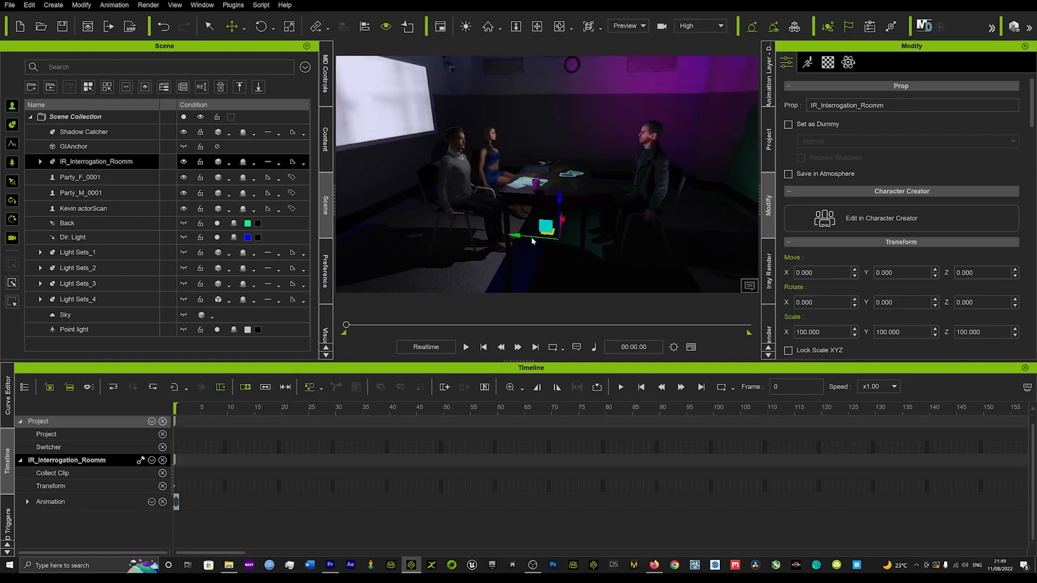